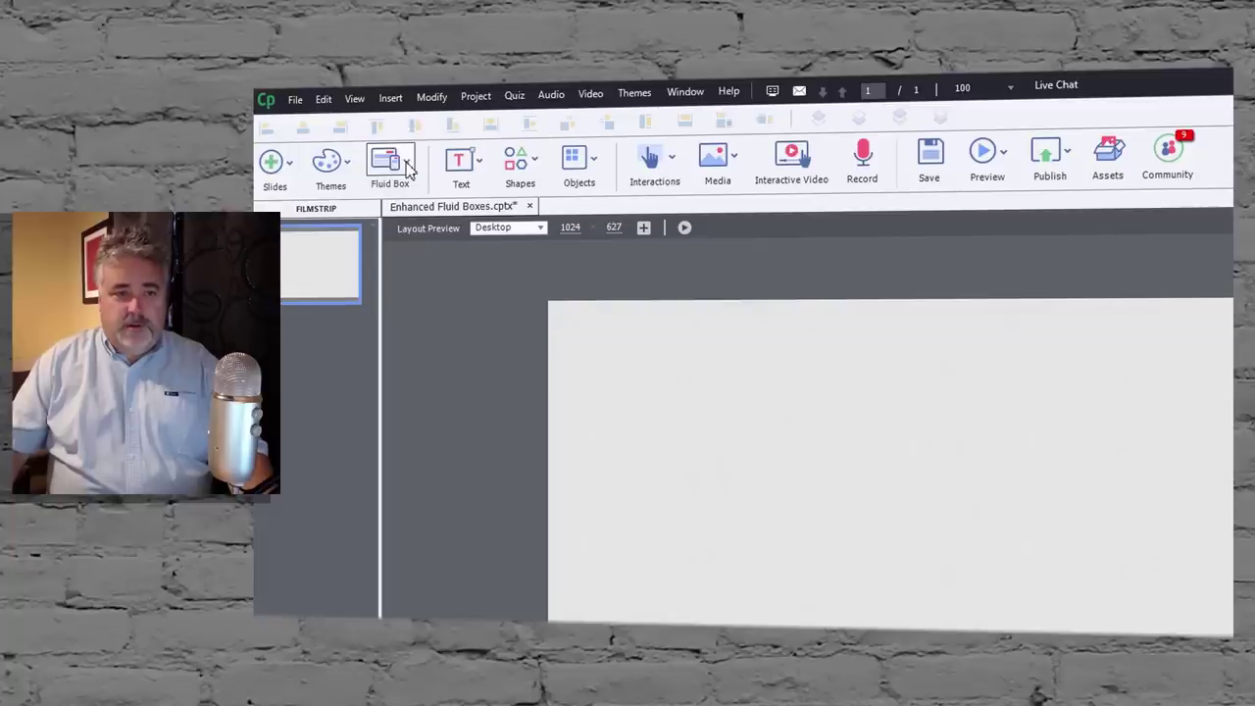
Add three vertically stacked fluid boxes to the blank slide.
left_click(407, 164)
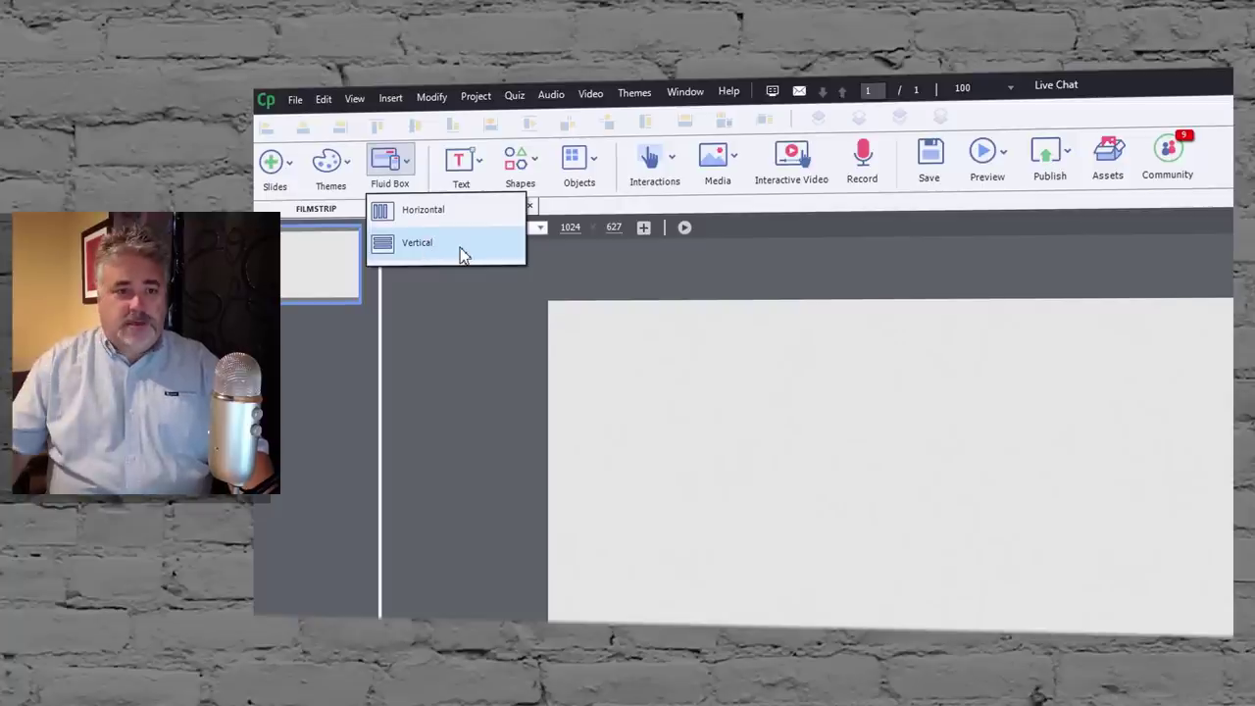
mouse_move(462, 255)
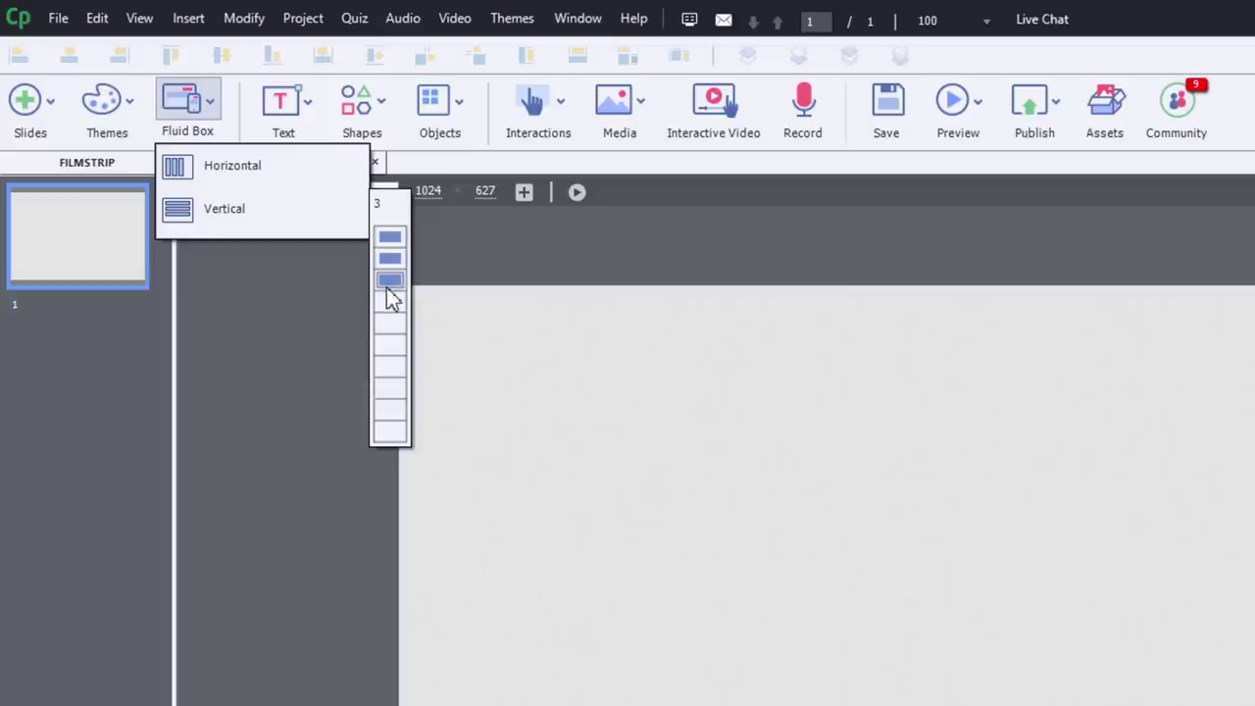
left_click(390, 281)
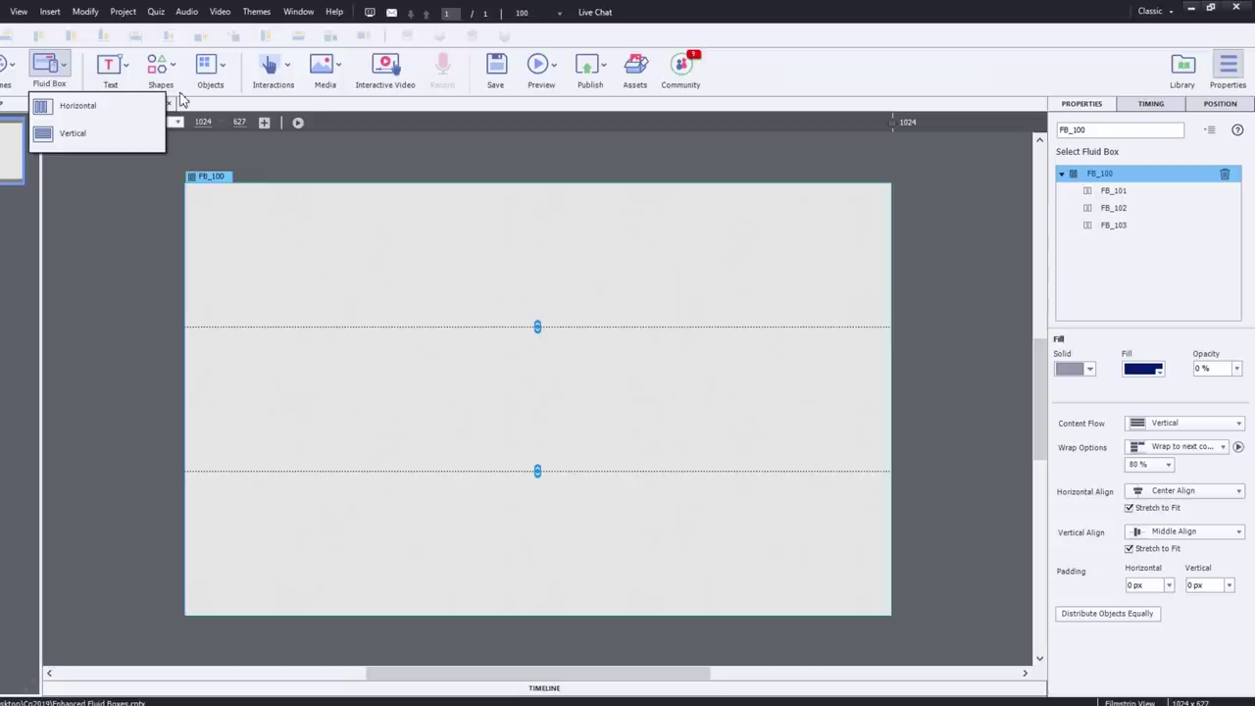
Divide the middle fluid box into two horizontal fluid boxes set side by side.
left_click(578, 384)
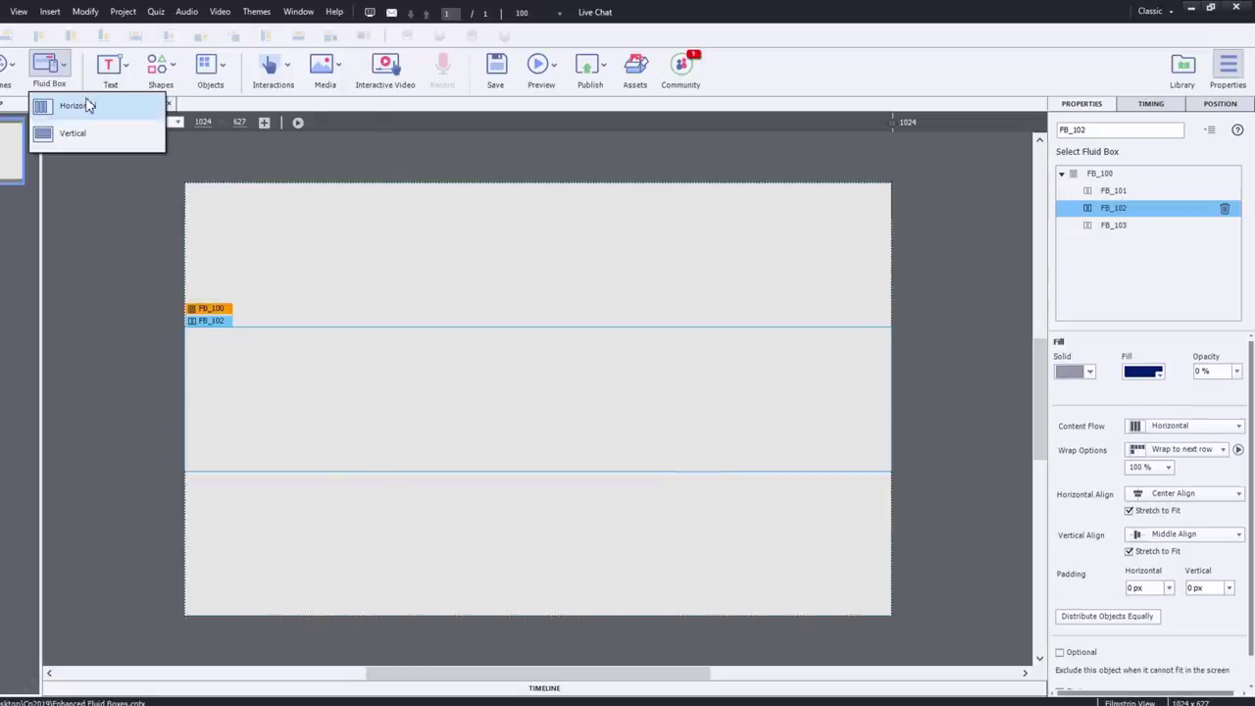
mouse_move(88, 105)
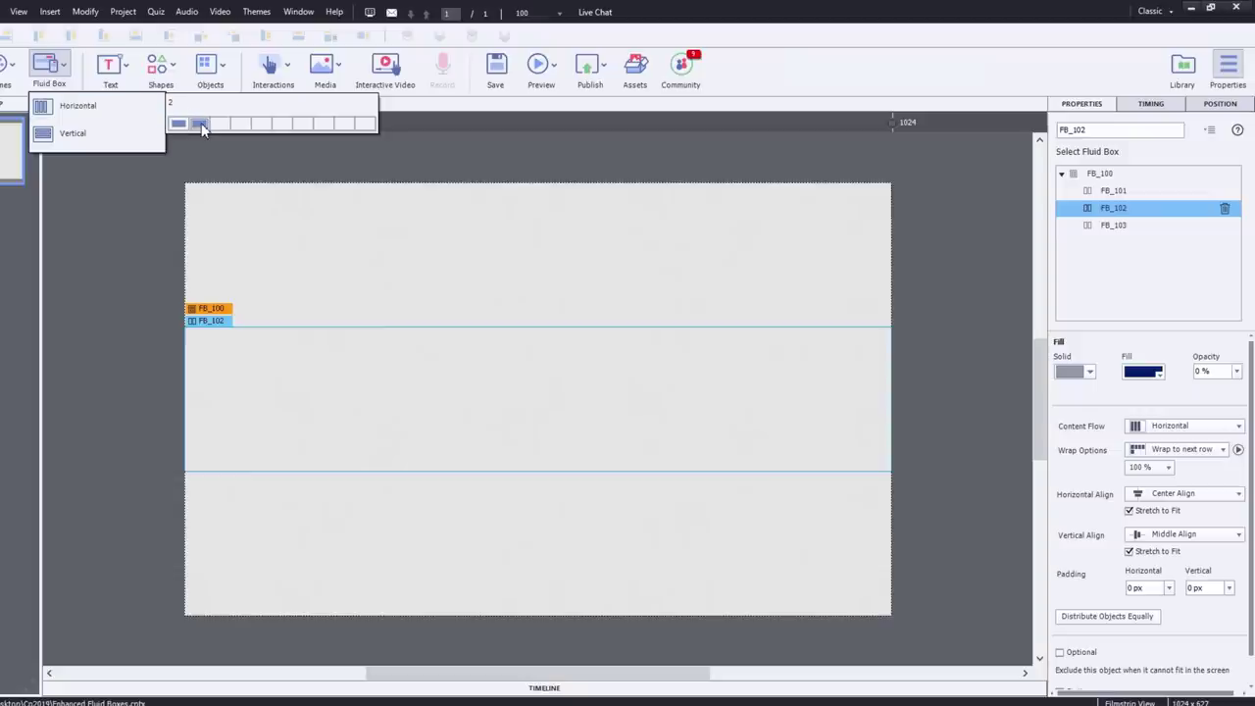
left_click(201, 123)
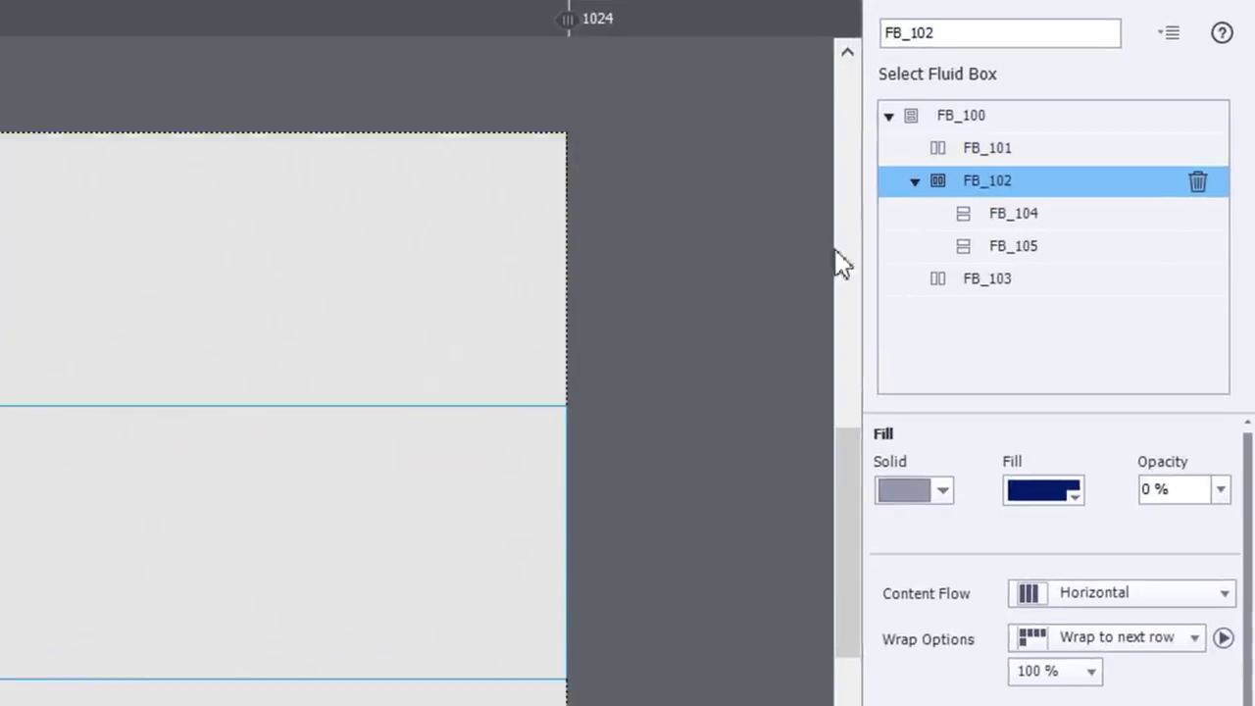
Examine the fluid box hierarchy by selecting the nested boxes FB_104 and FB_105 and the lowest box FB_103.
left_click(941, 156)
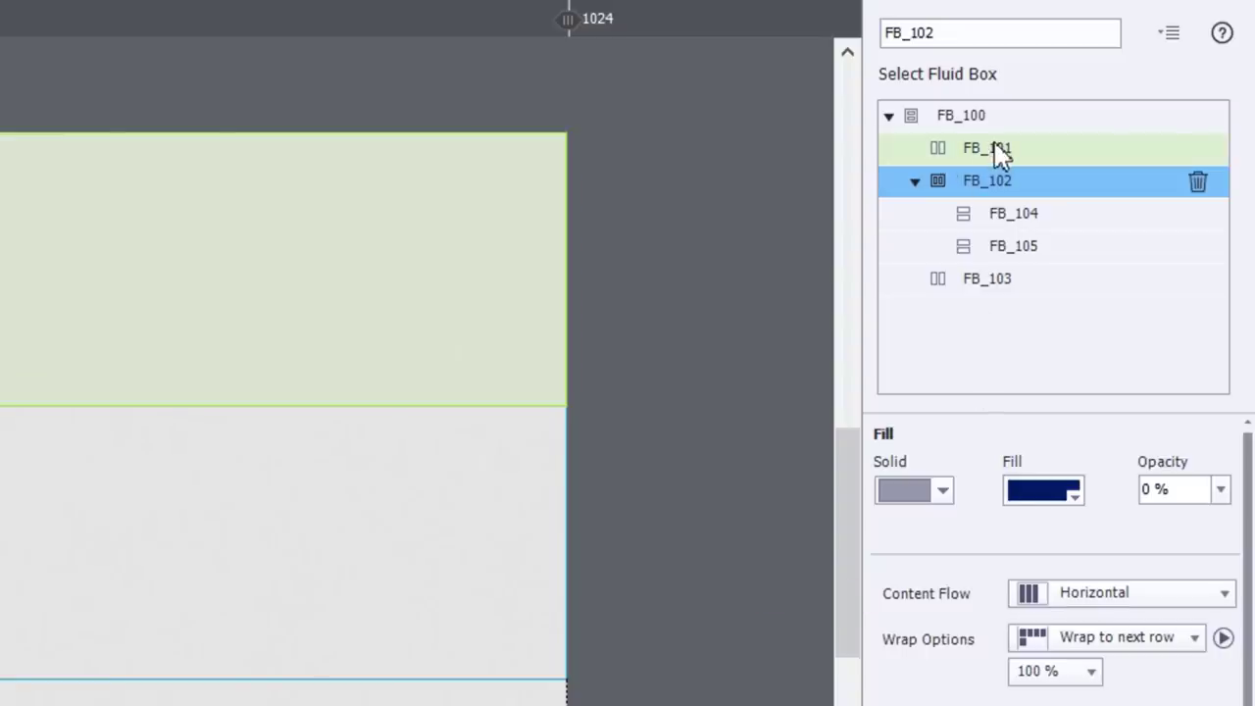
left_click(1084, 224)
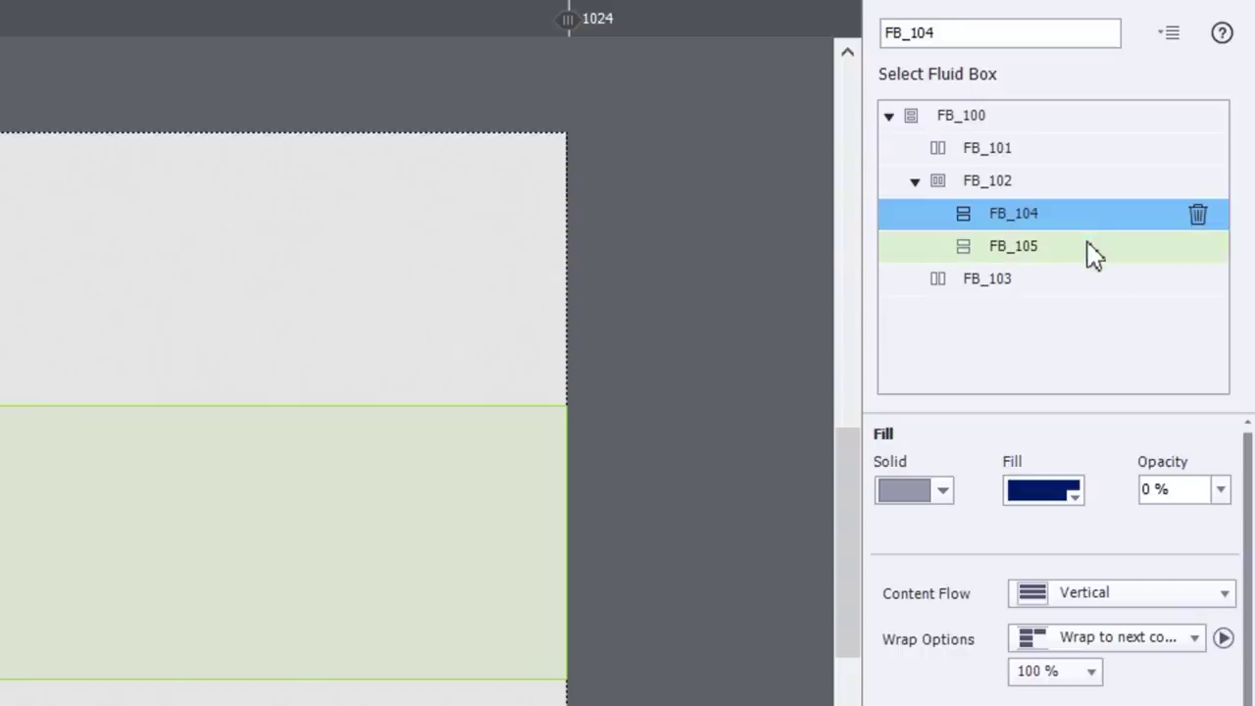
left_click(1090, 252)
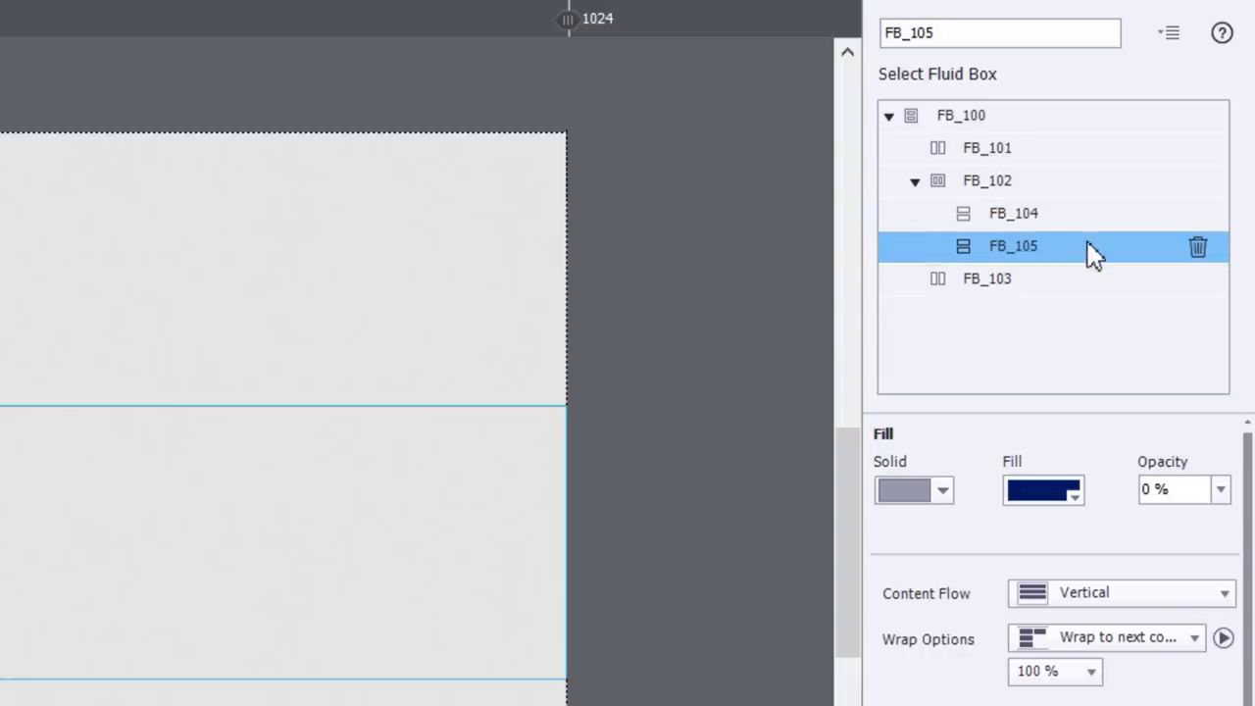
left_click(1197, 249)
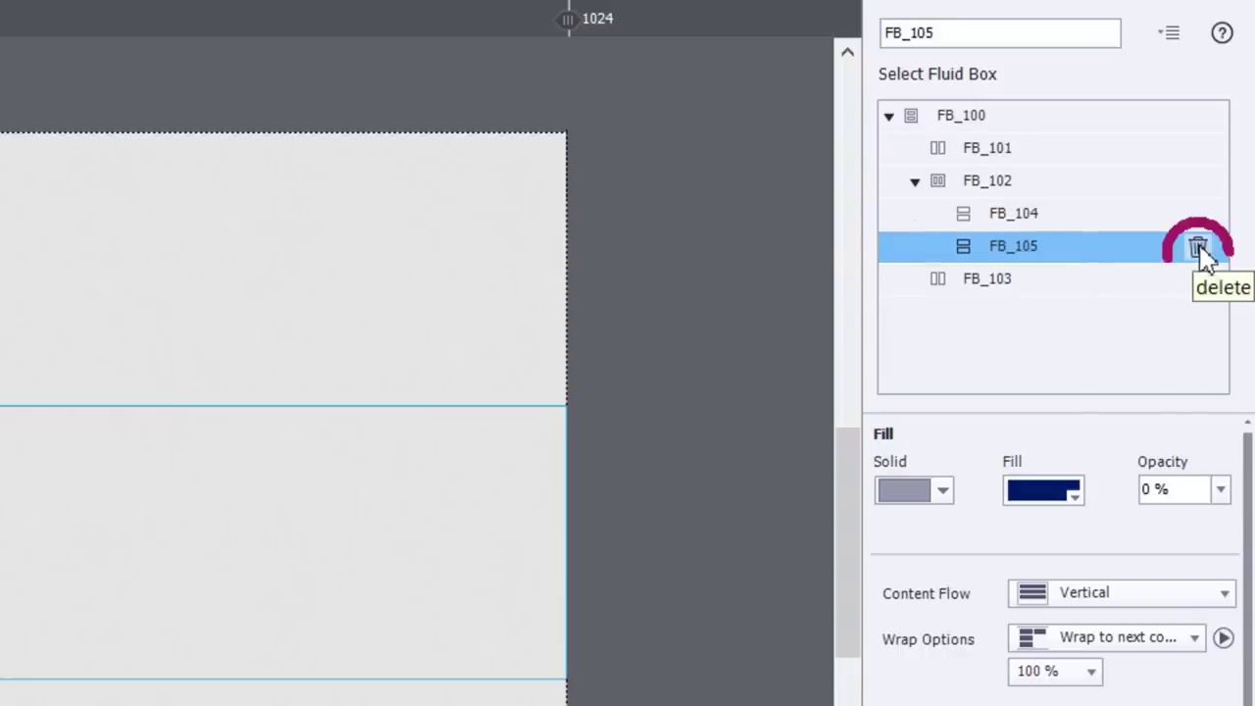
left_click(1058, 282)
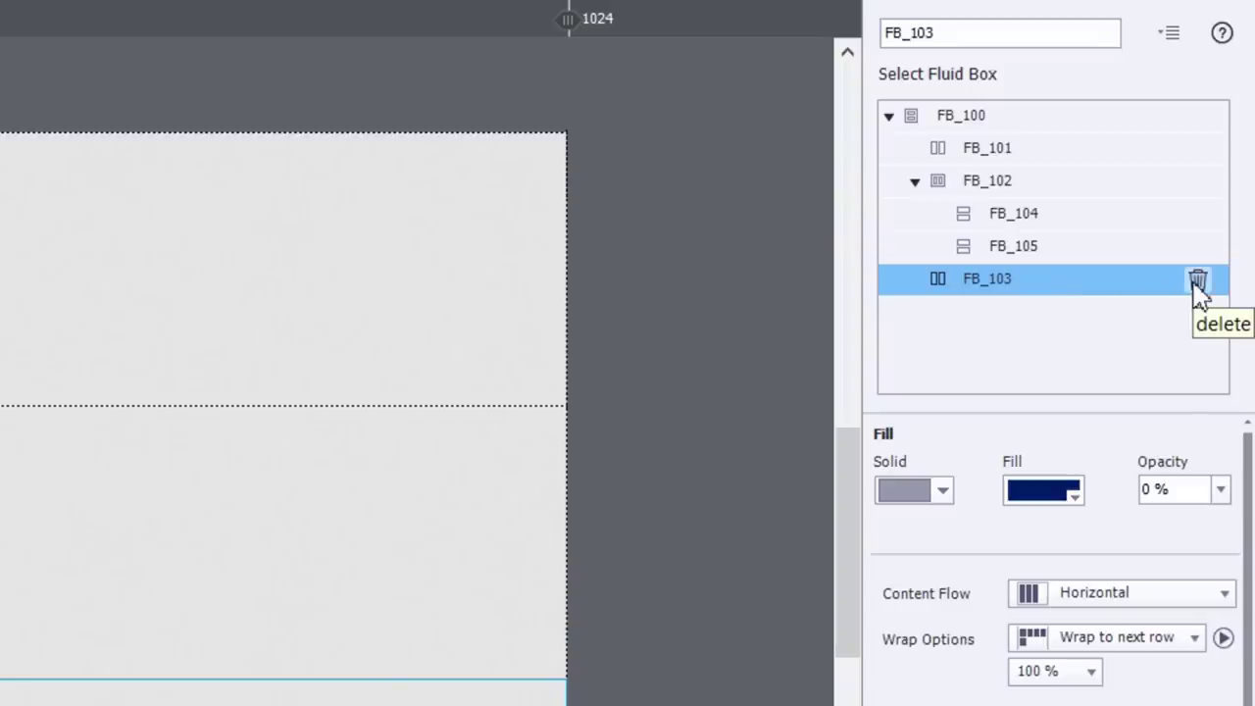
left_click(1041, 267)
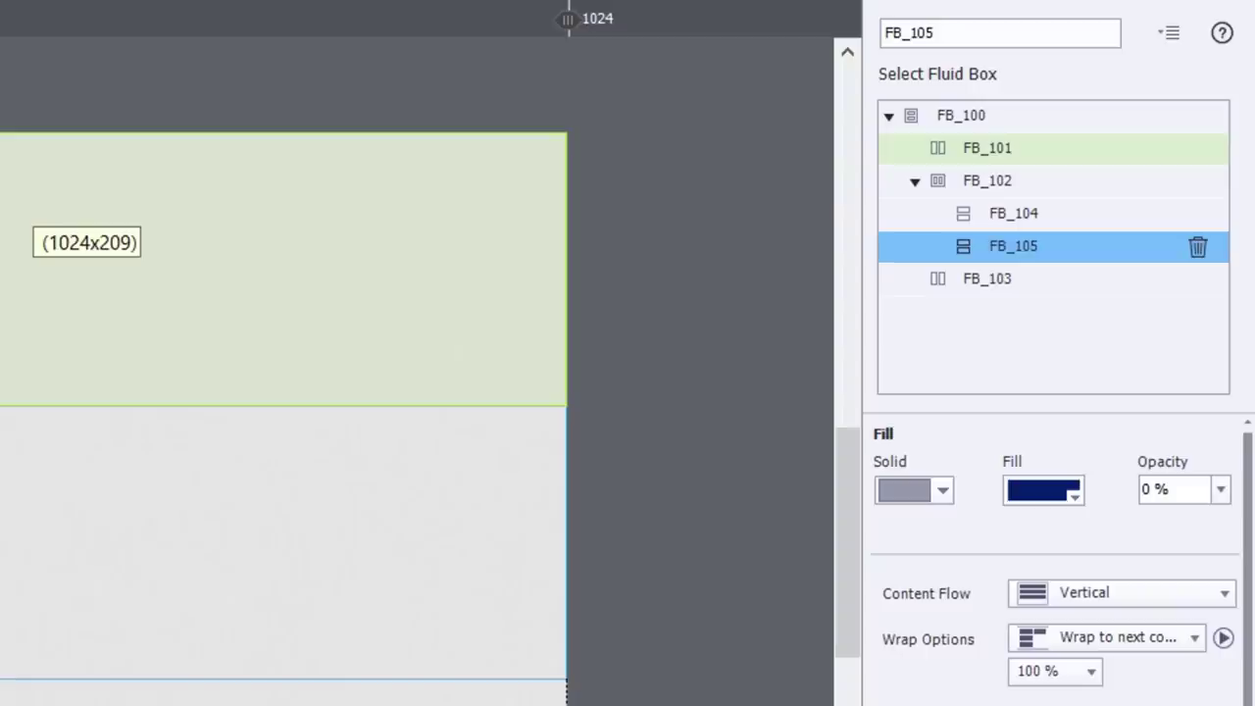
Give the top fluid box FB_101 a solid dark navy fill with 100% opacity.
left_click(284, 270)
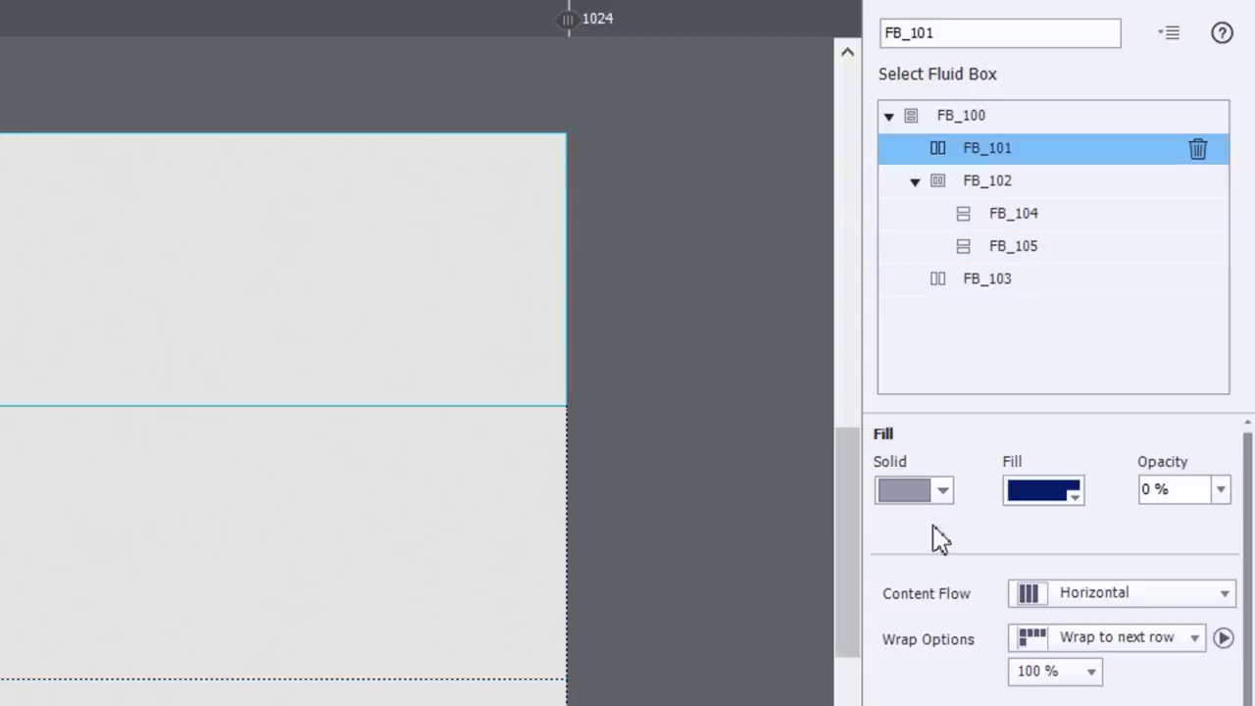
left_click(944, 493)
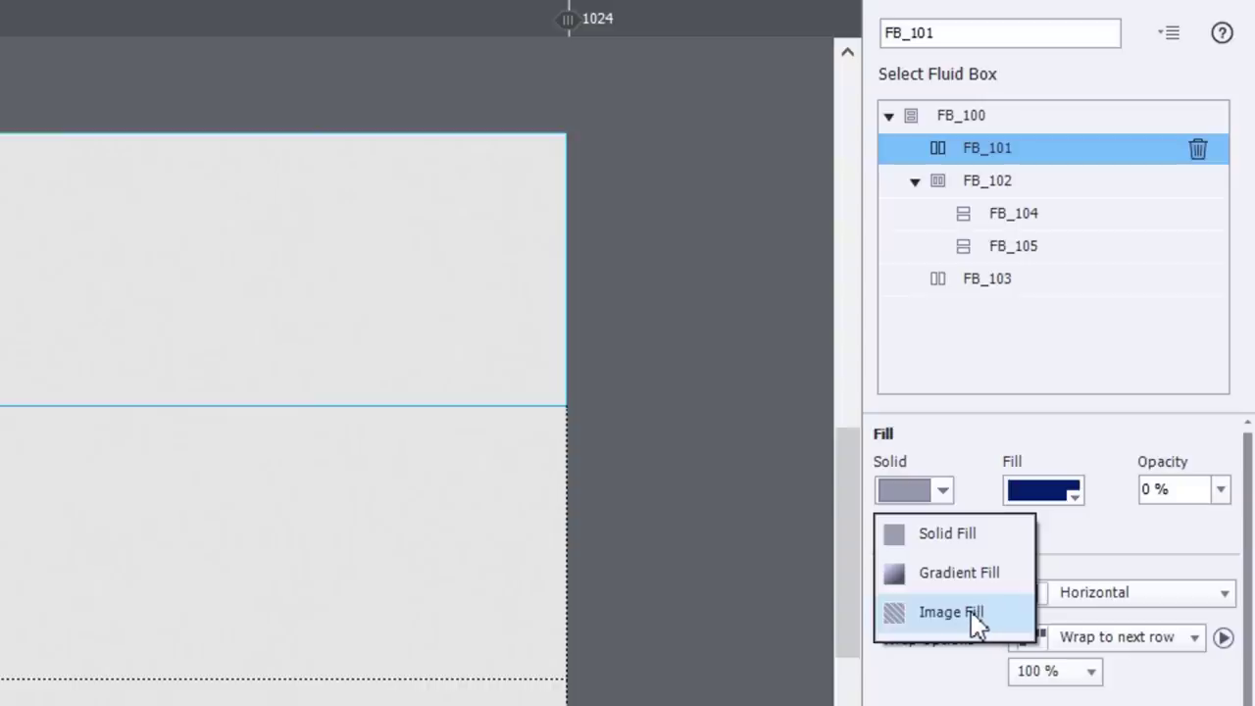
left_click(958, 537)
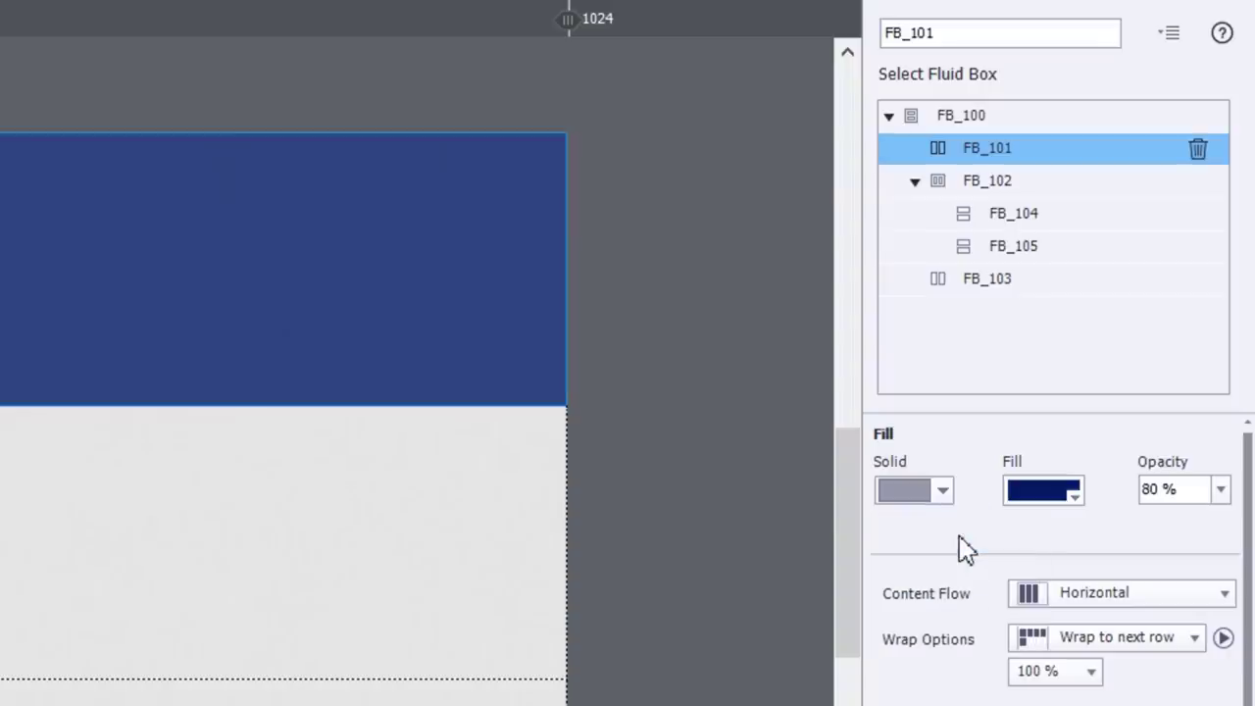
left_click(1072, 498)
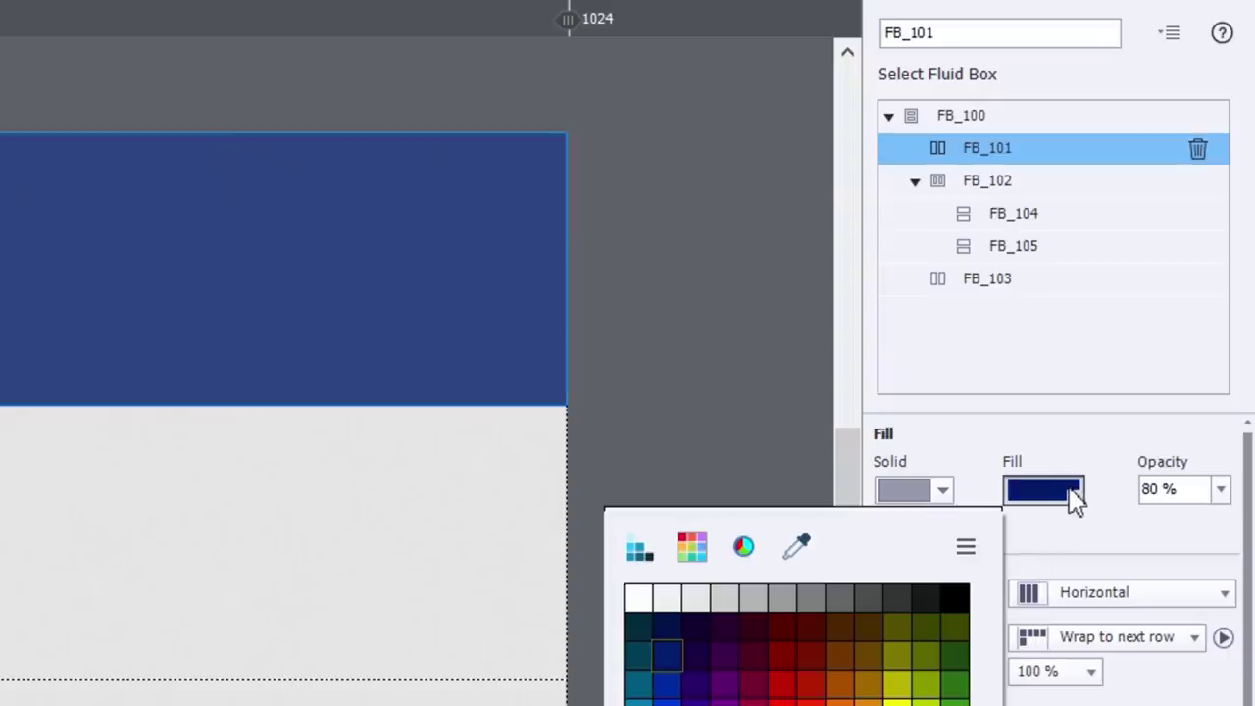
left_click(671, 632)
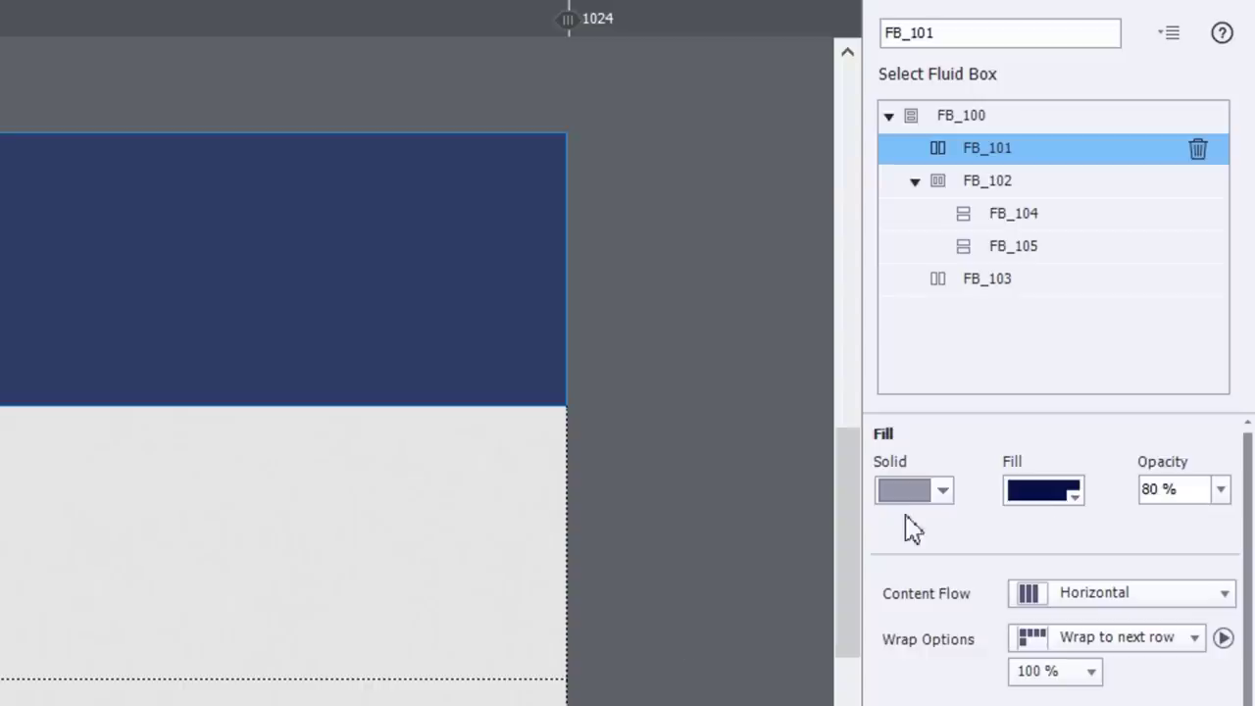
left_click(1221, 490)
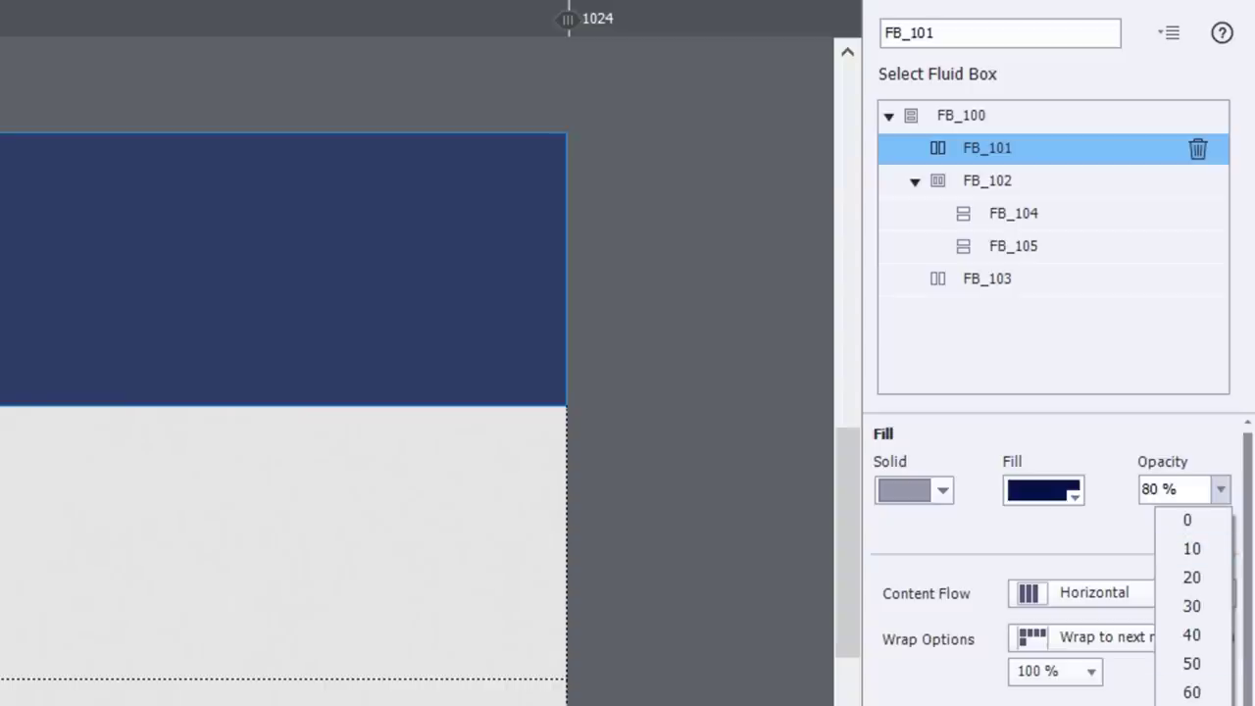
left_click(1191, 702)
Shrink the top fluid box and set its height to 70 px.
left_click(640, 249)
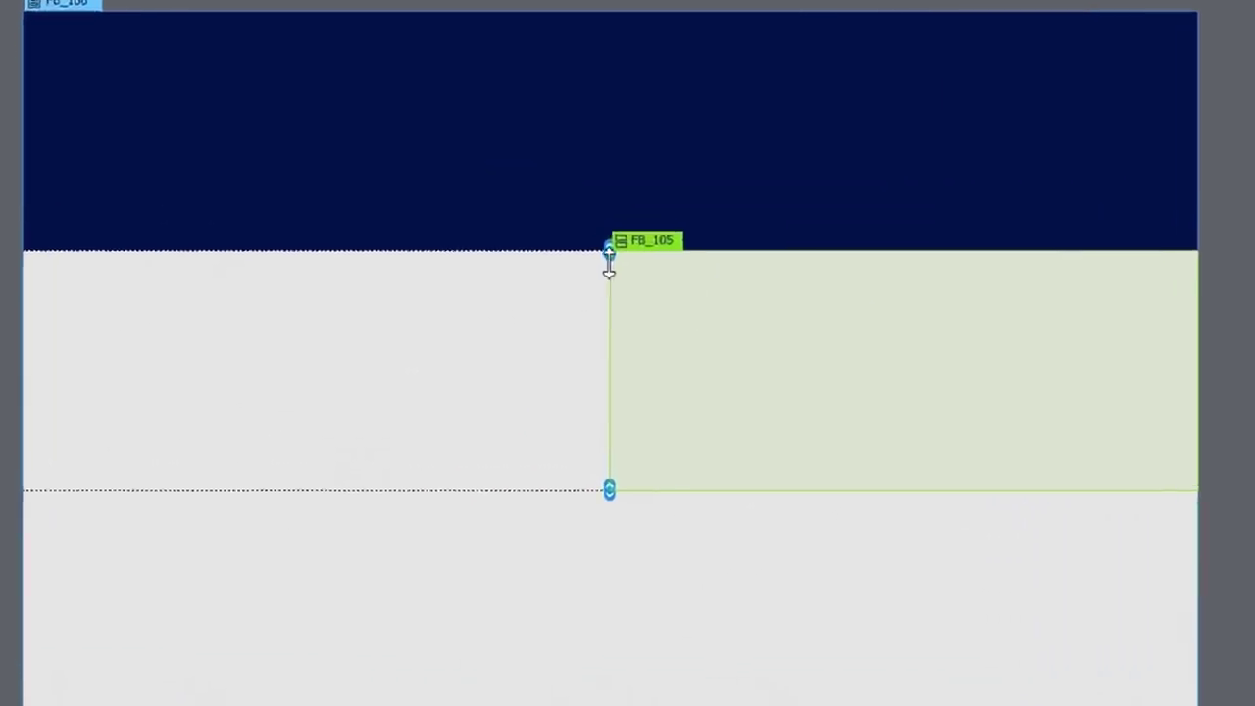
left_click_drag(608, 257, 627, 98)
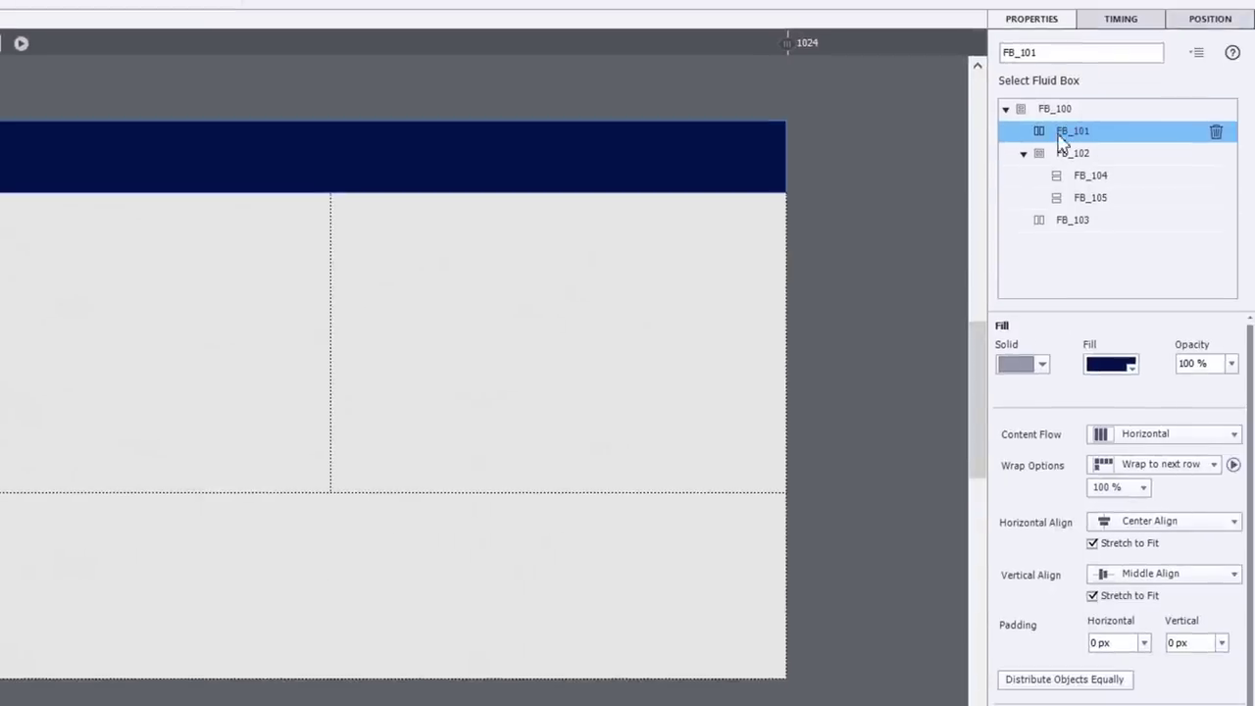
left_click(1209, 23)
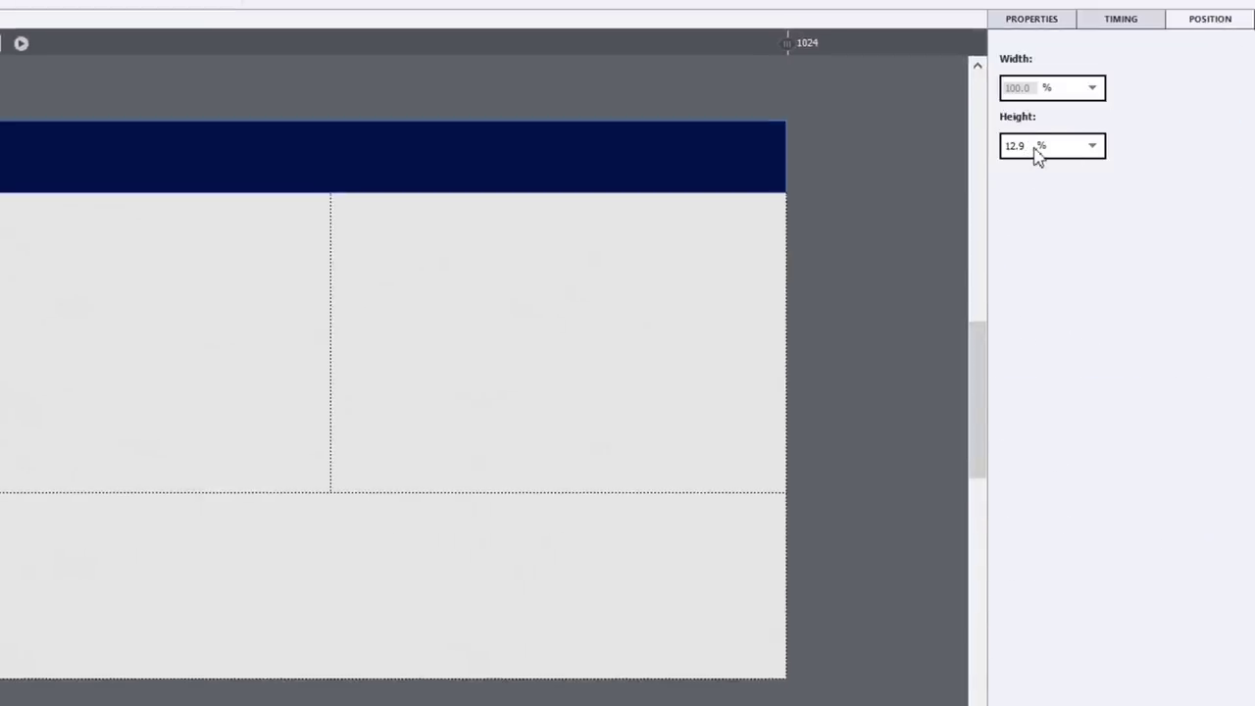
left_click(1093, 149)
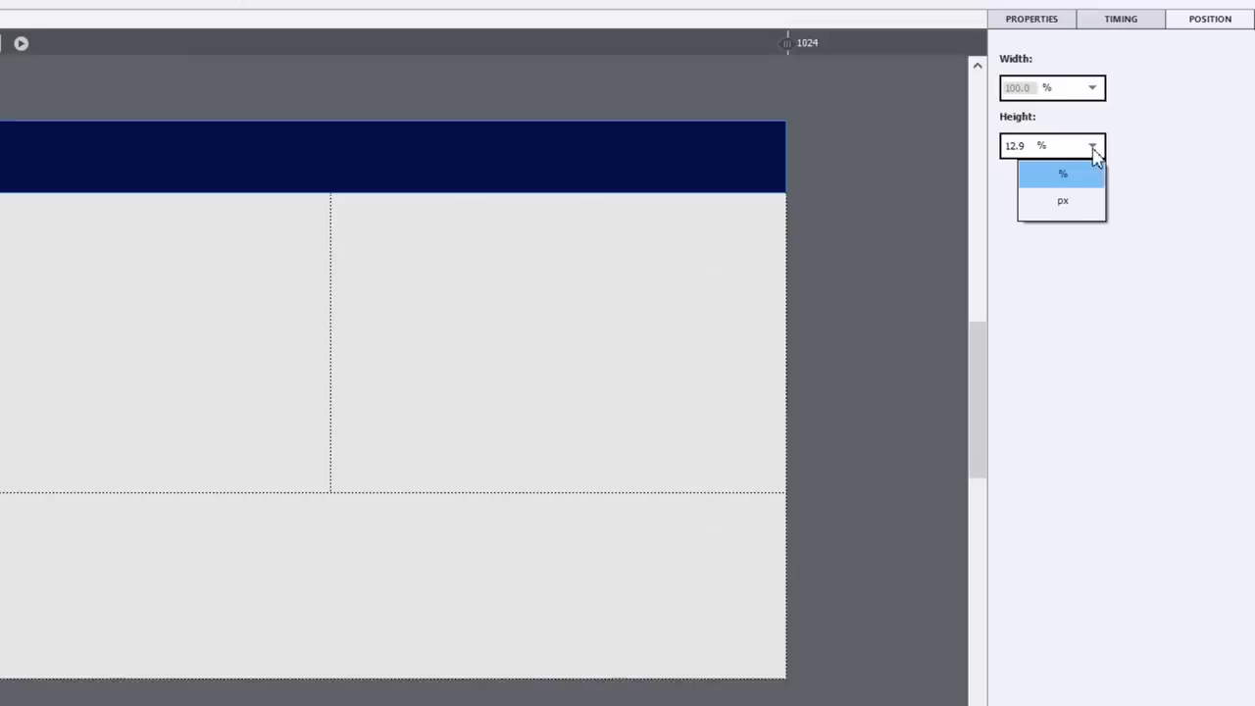
left_click(1070, 203)
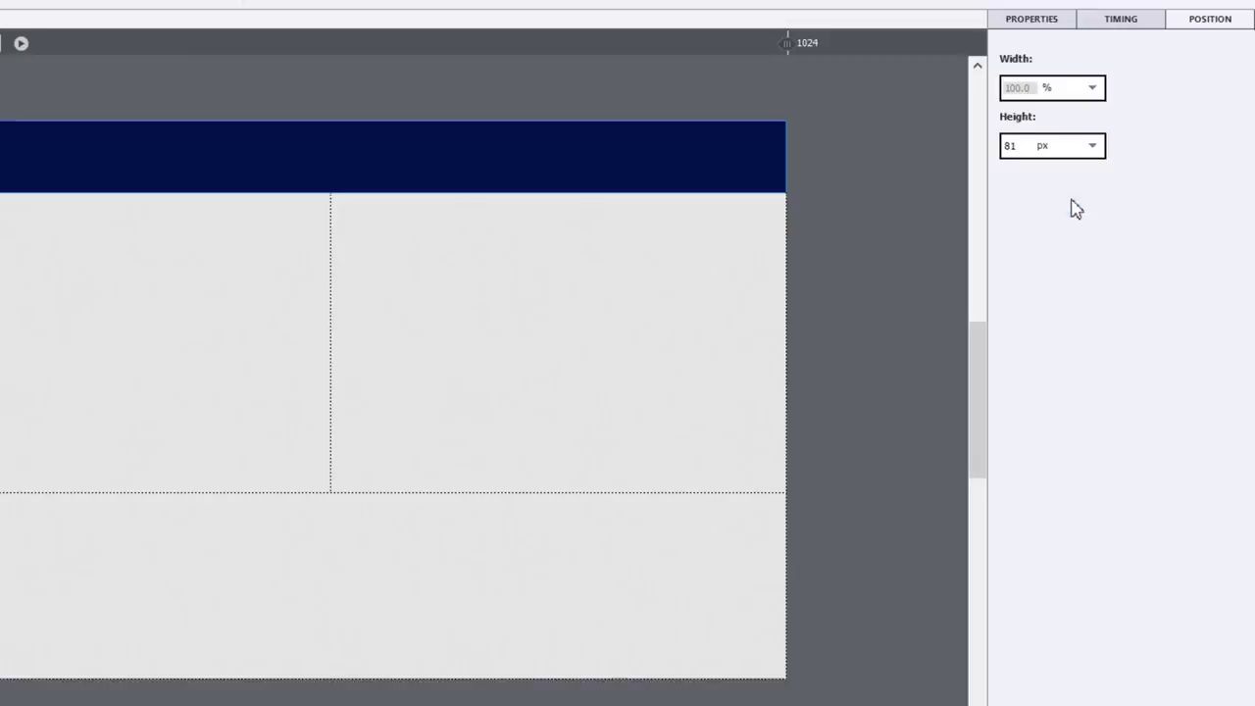
left_click(1026, 147)
type("70")
key("Return")
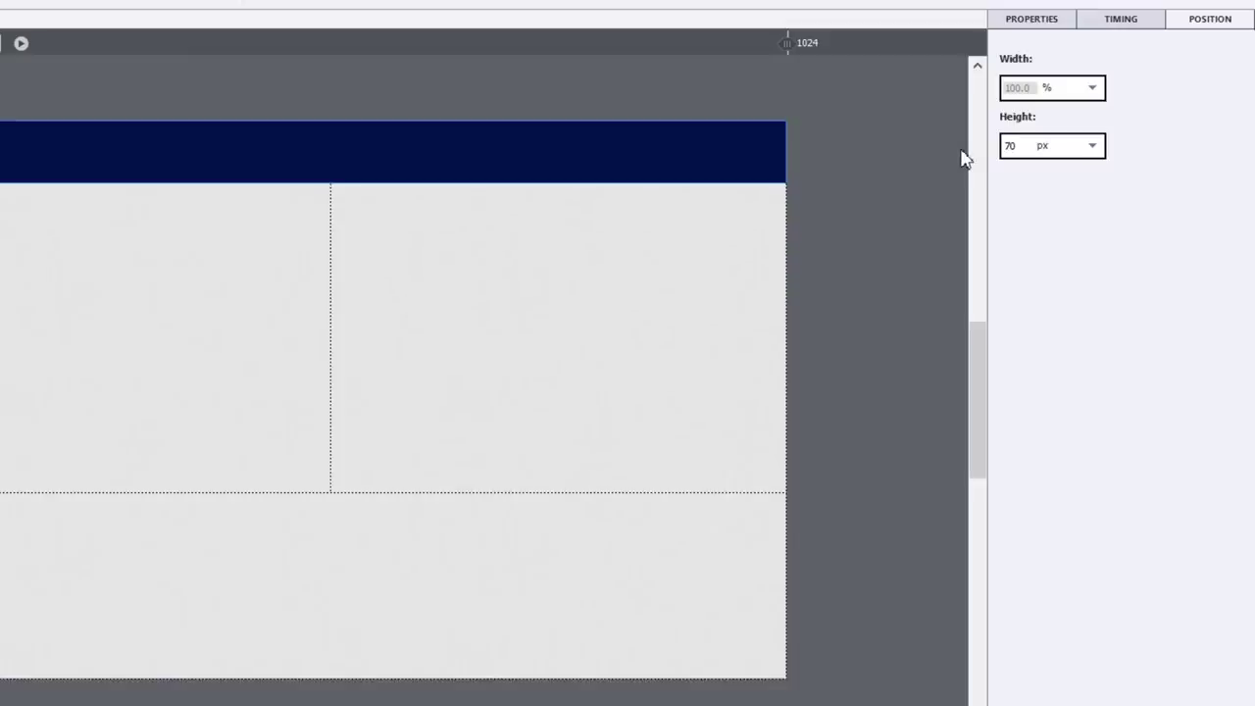
Set the height of the lowest fluid box to 75 px and deselect it.
left_click(551, 580)
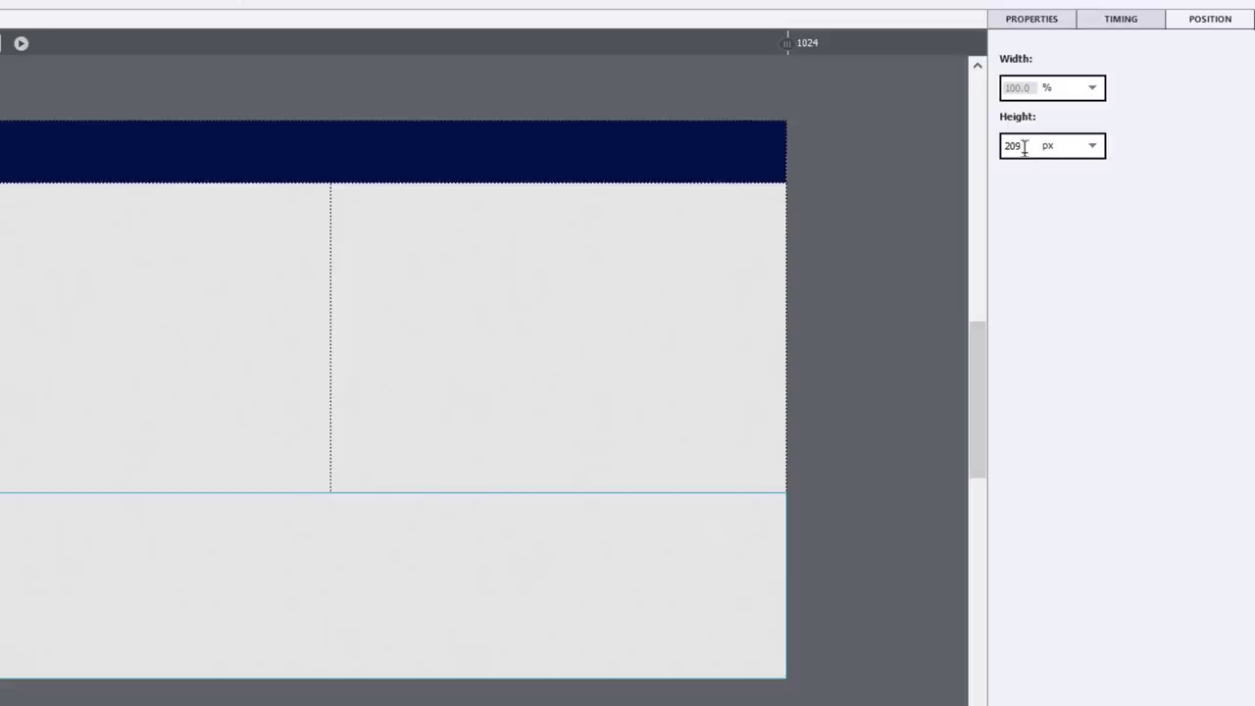
left_click_drag(1025, 144, 969, 154)
type("75")
key("Return")
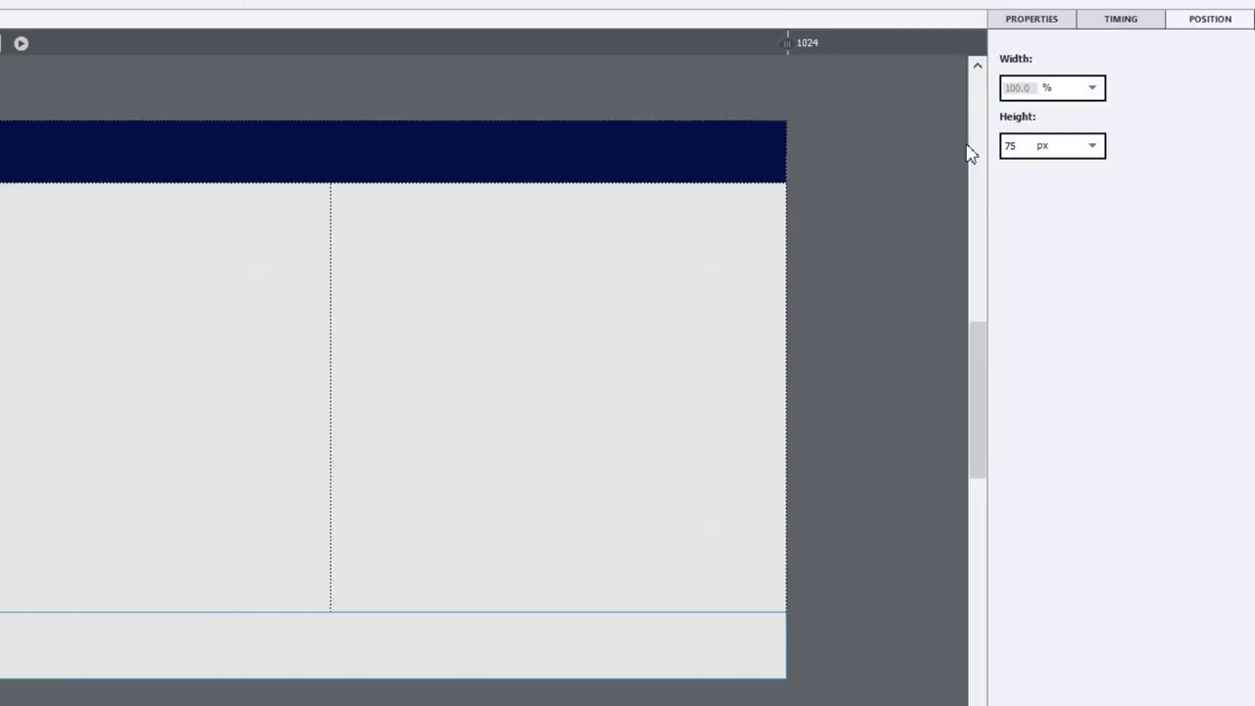
left_click(875, 250)
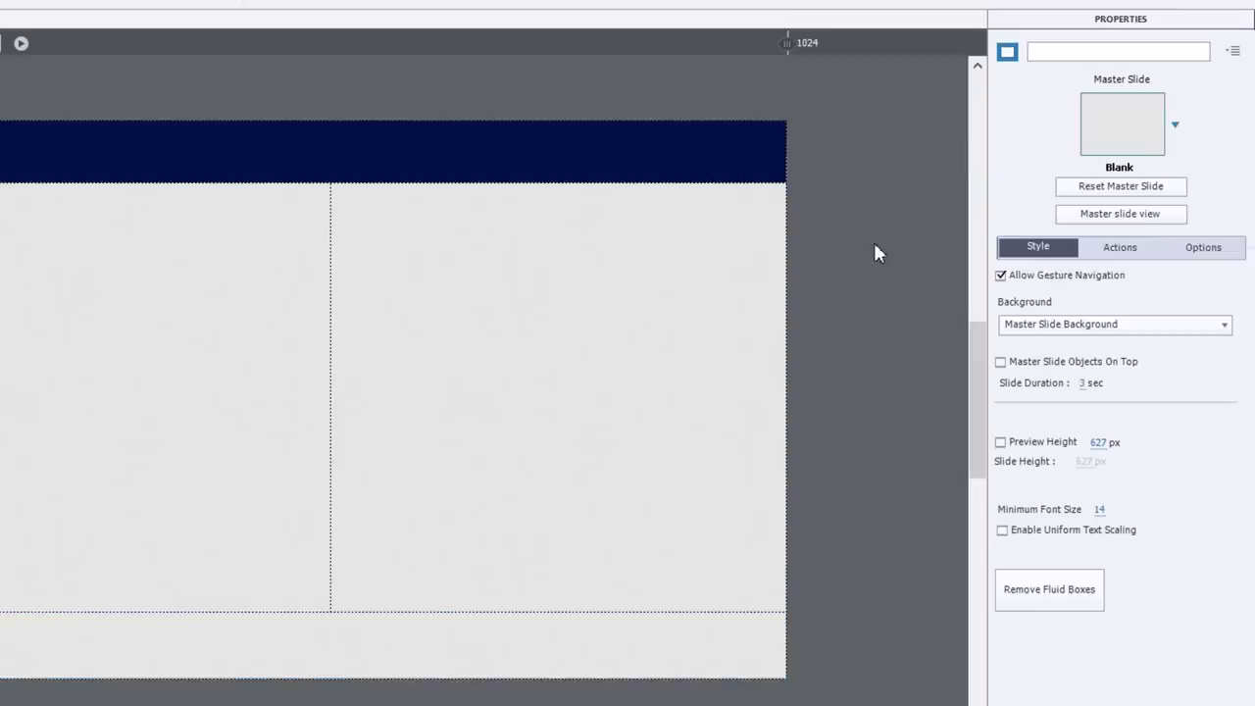
Run the layout preview with fluid box FB_105 selected, stop it at a narrower width, and return to the Desktop layout.
left_click(646, 281)
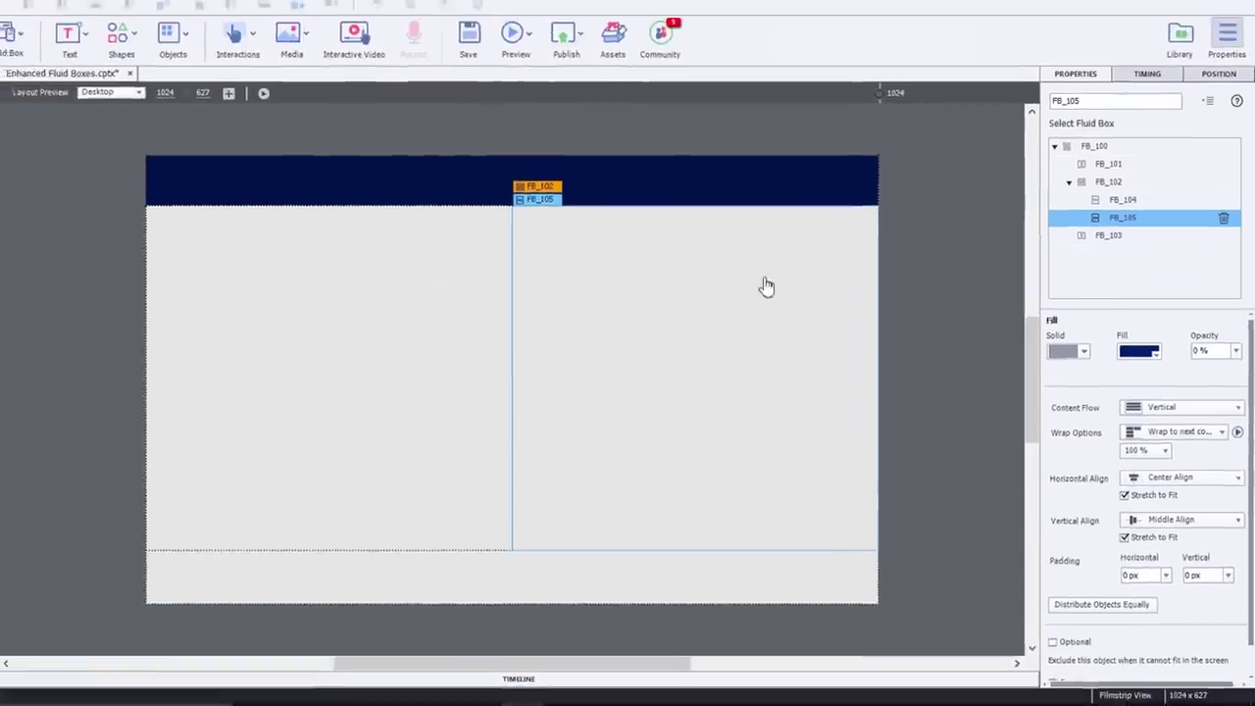
left_click(265, 95)
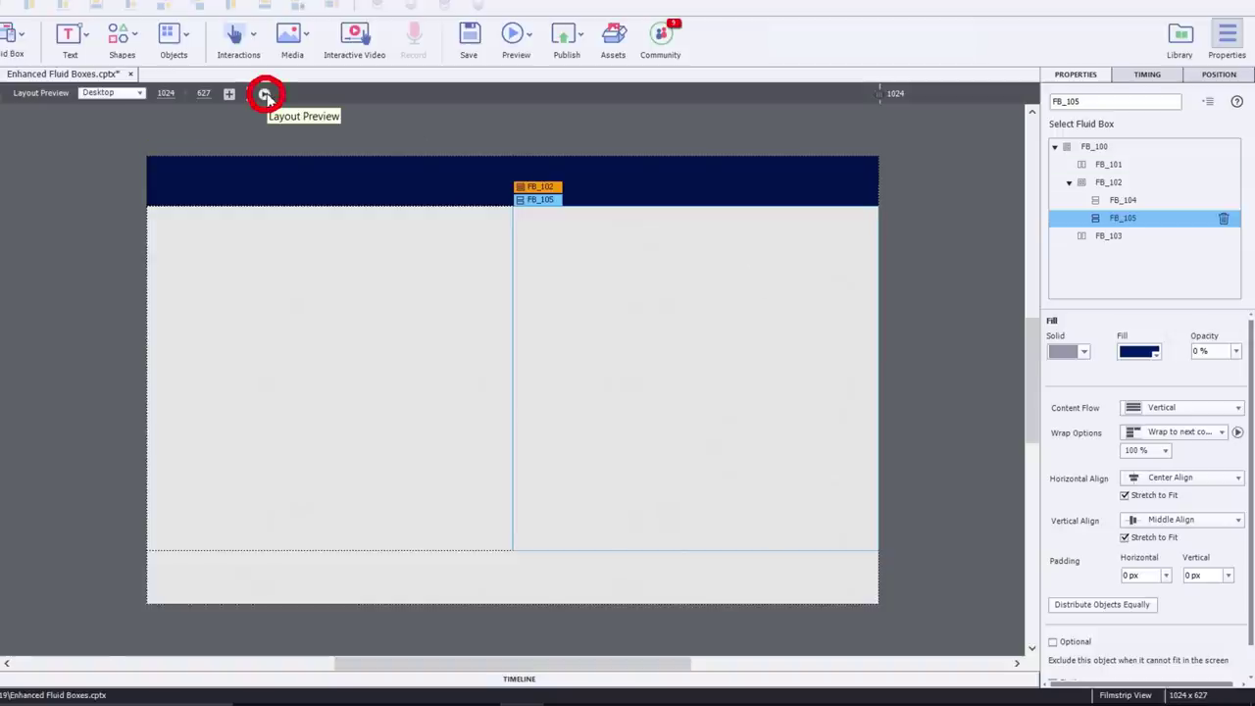
left_click(1237, 433)
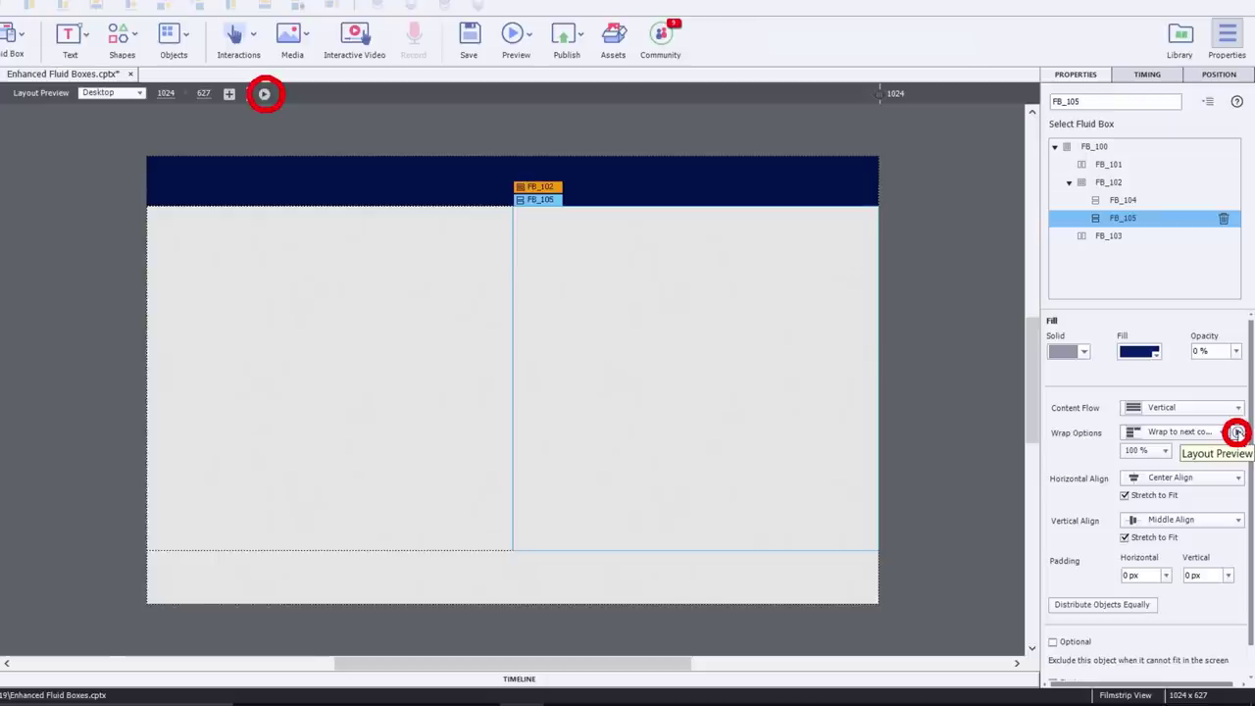
left_click(265, 94)
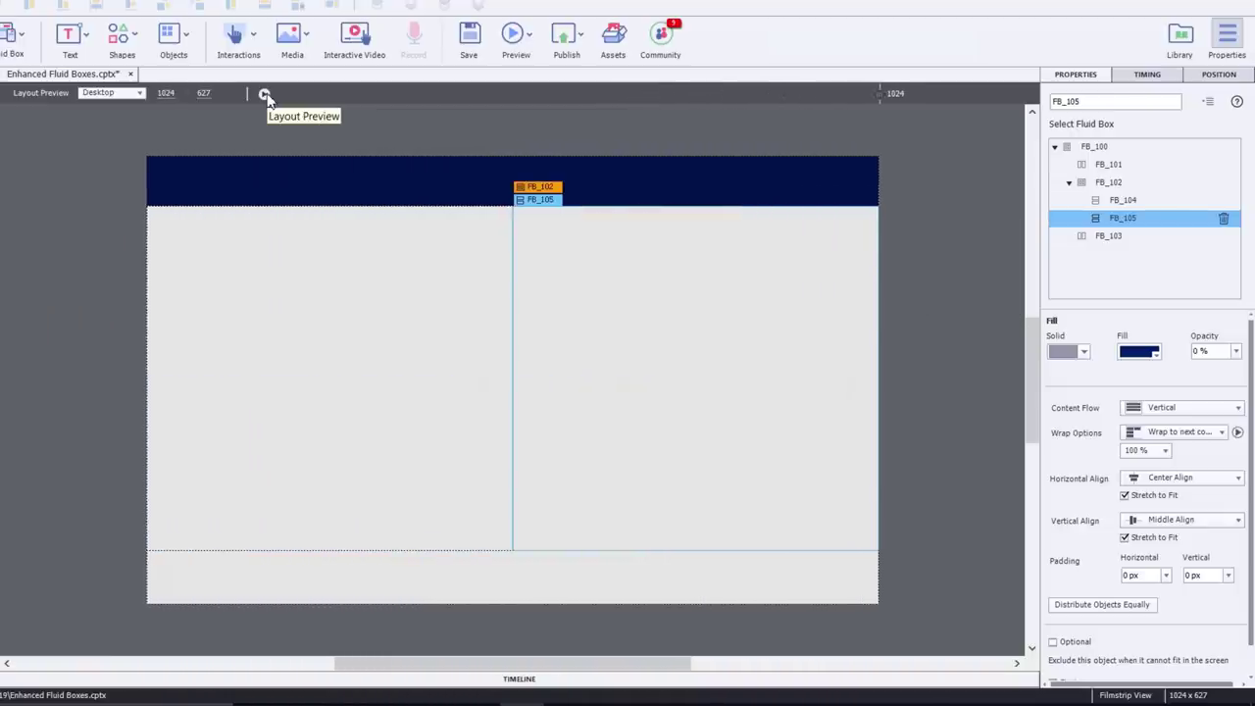
left_click(265, 94)
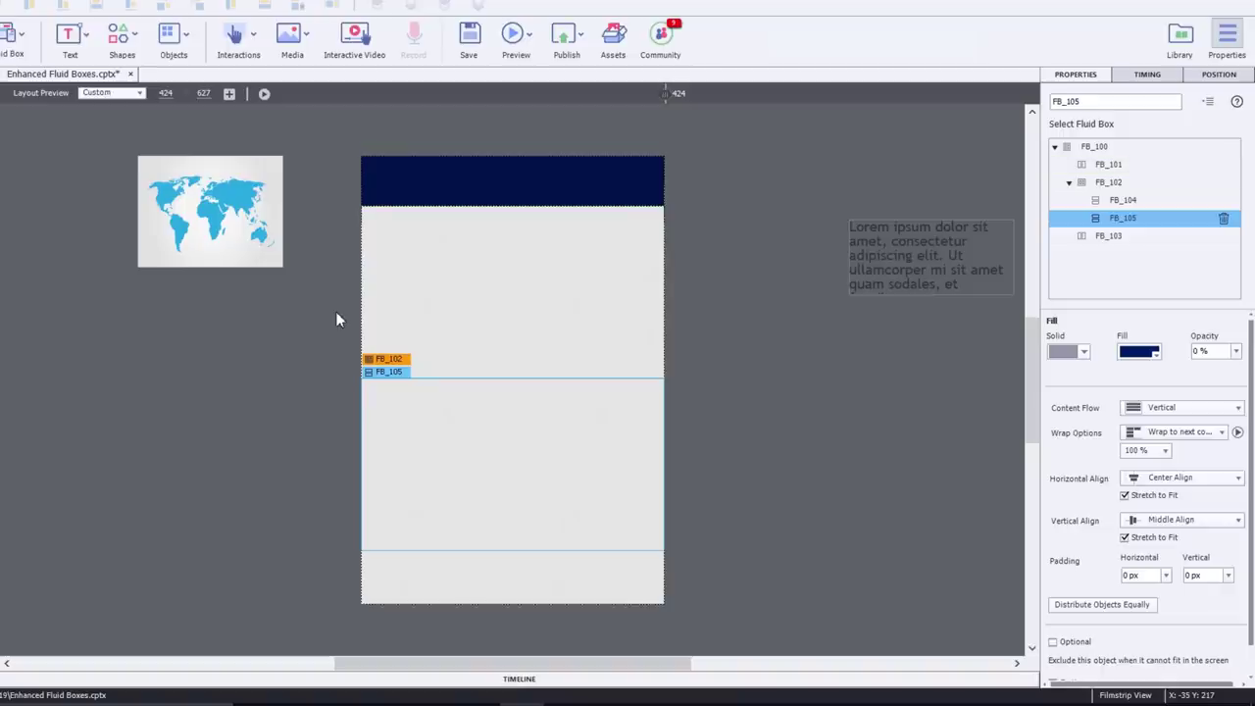
left_click(123, 95)
left_click(127, 113)
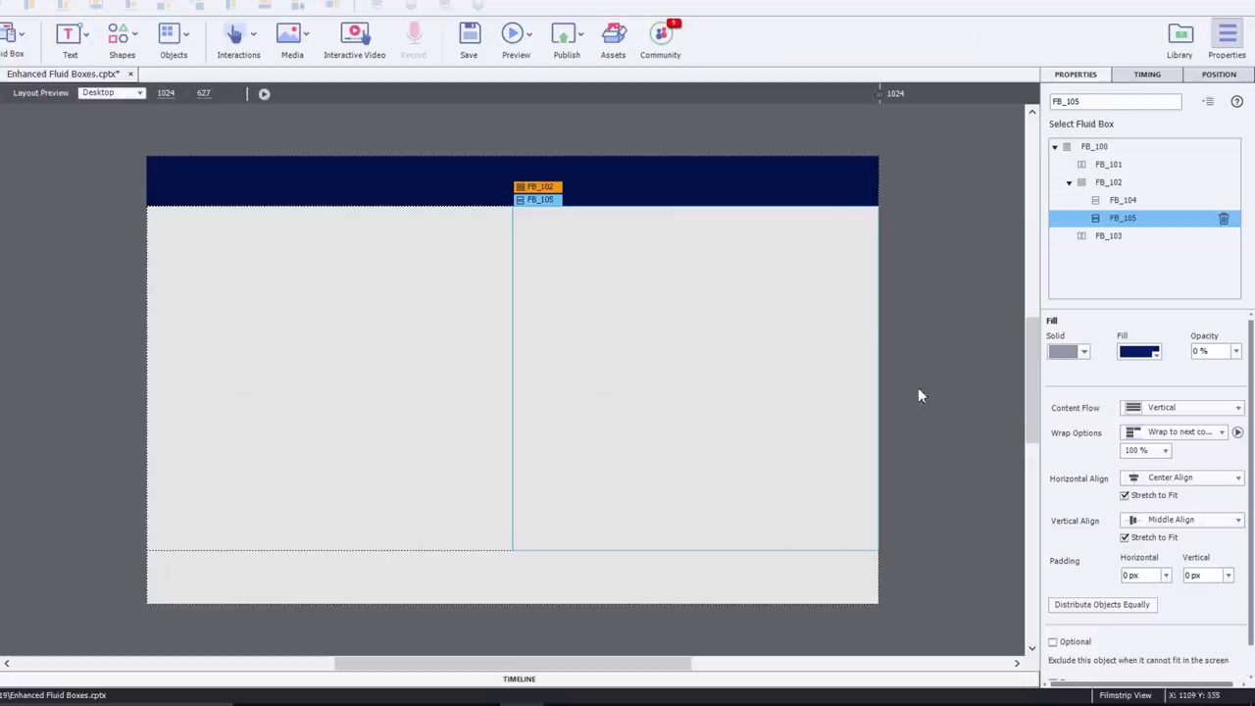
Set the wrap option of the header fluid box FB_101 to Squeeze in a row.
left_click(806, 200)
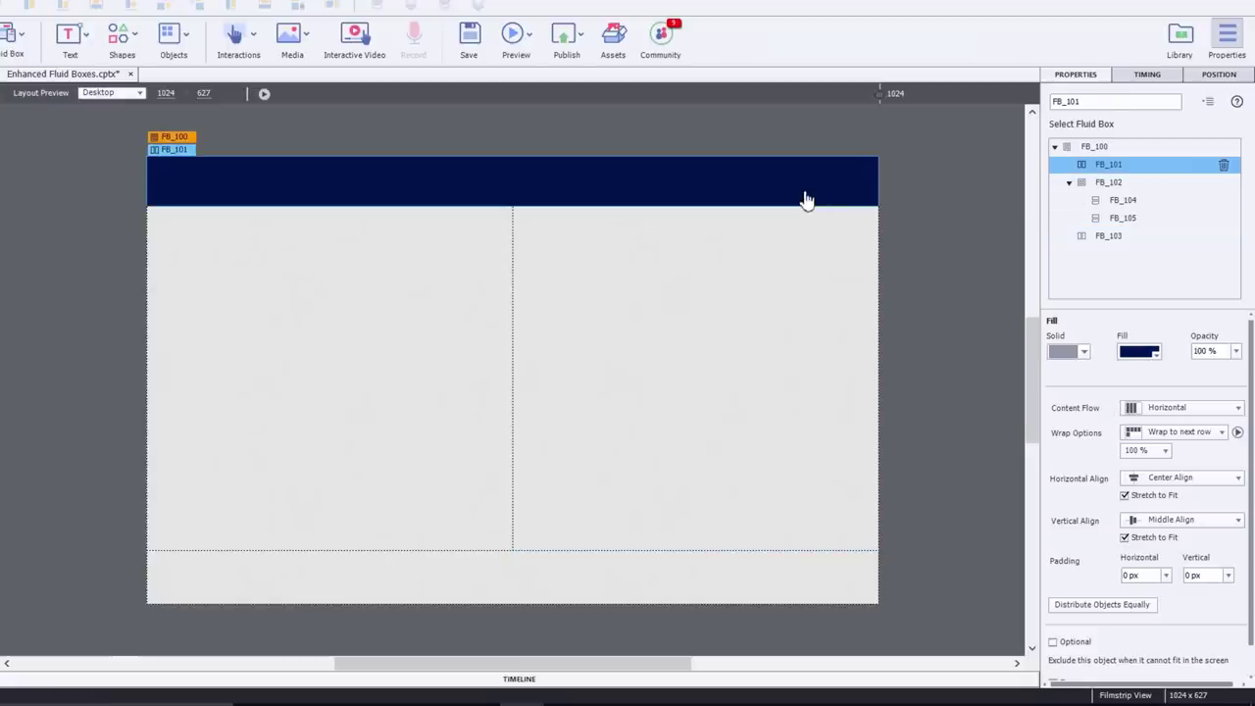
left_click(1188, 432)
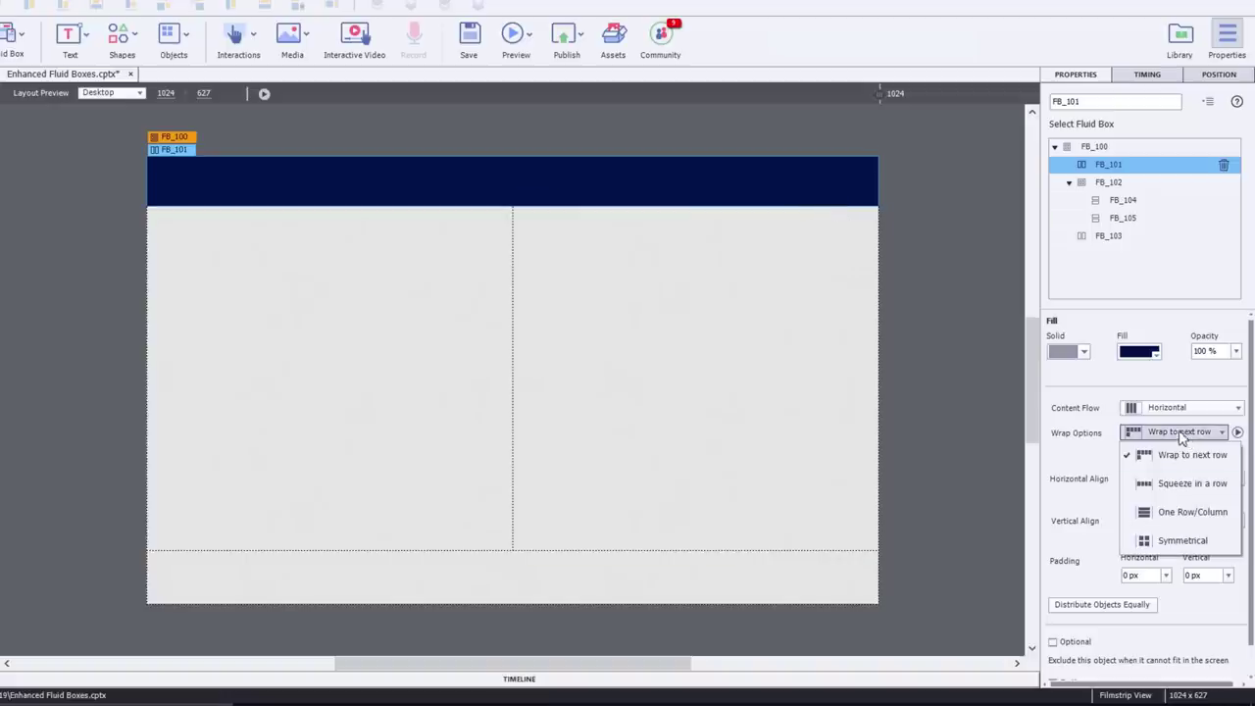
left_click(1188, 484)
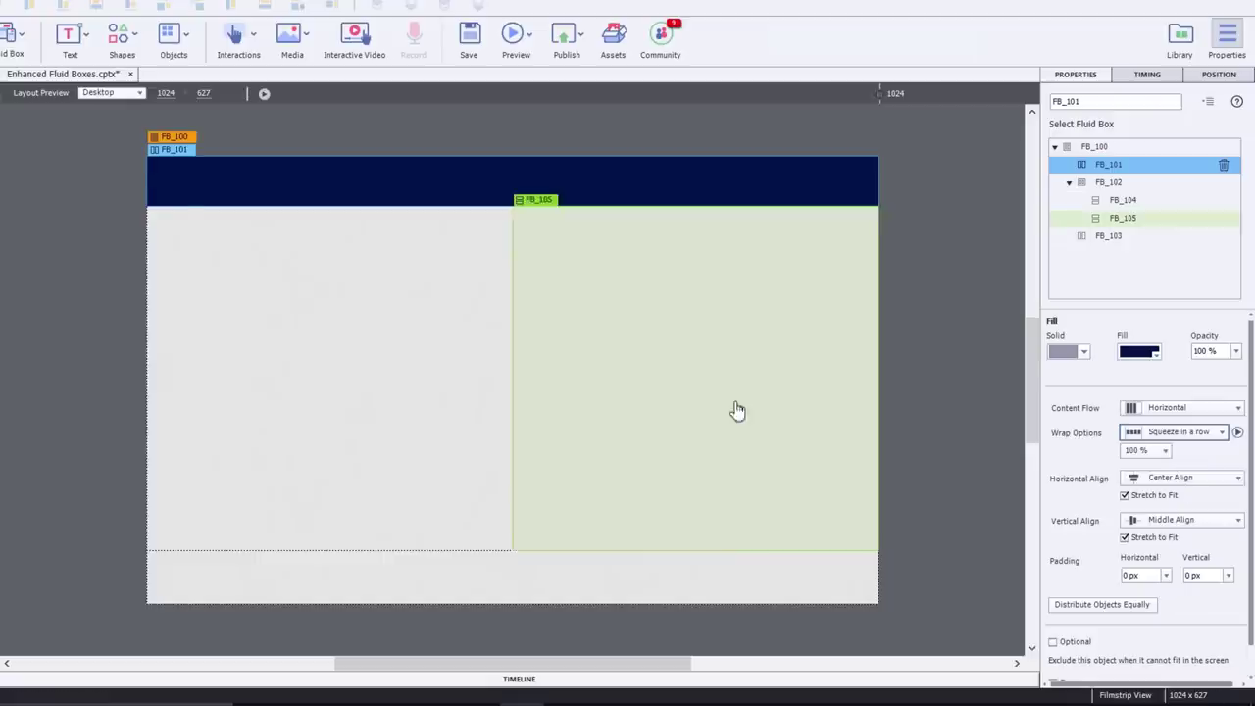
Set the wrap option of the middle parent fluid box FB_102 to Squeeze in a row.
left_click(440, 368)
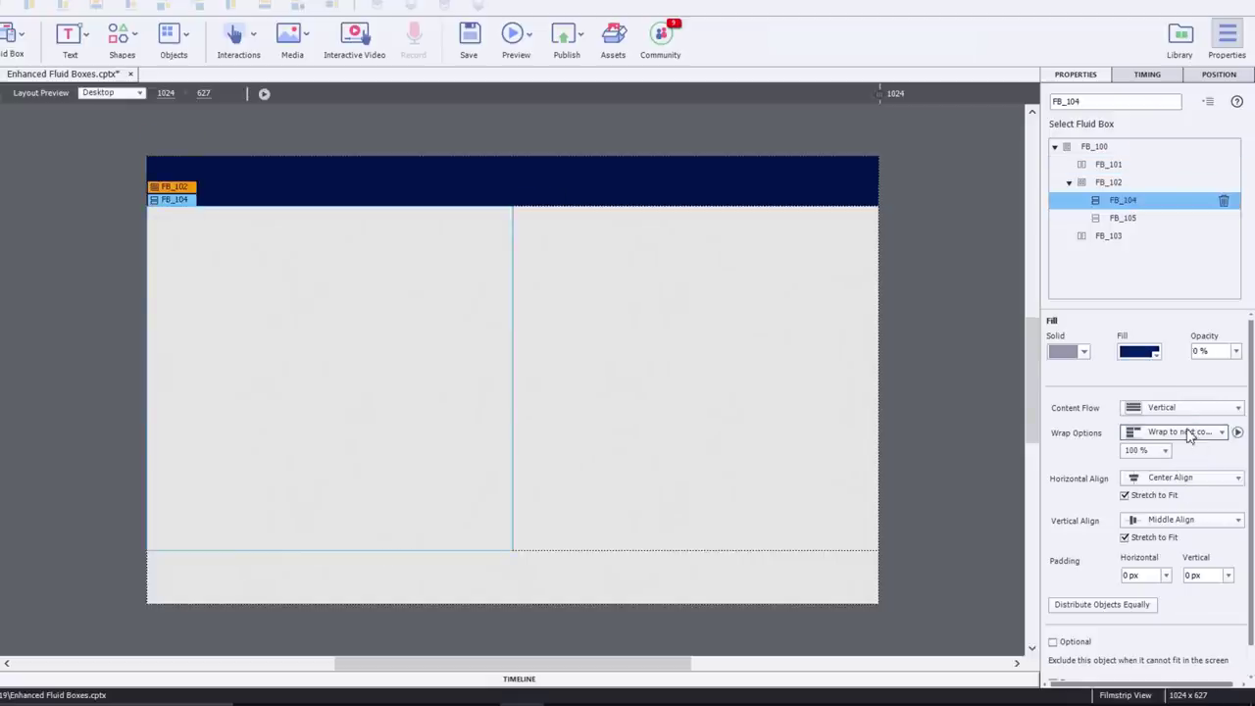
left_click(1107, 183)
left_click(1194, 437)
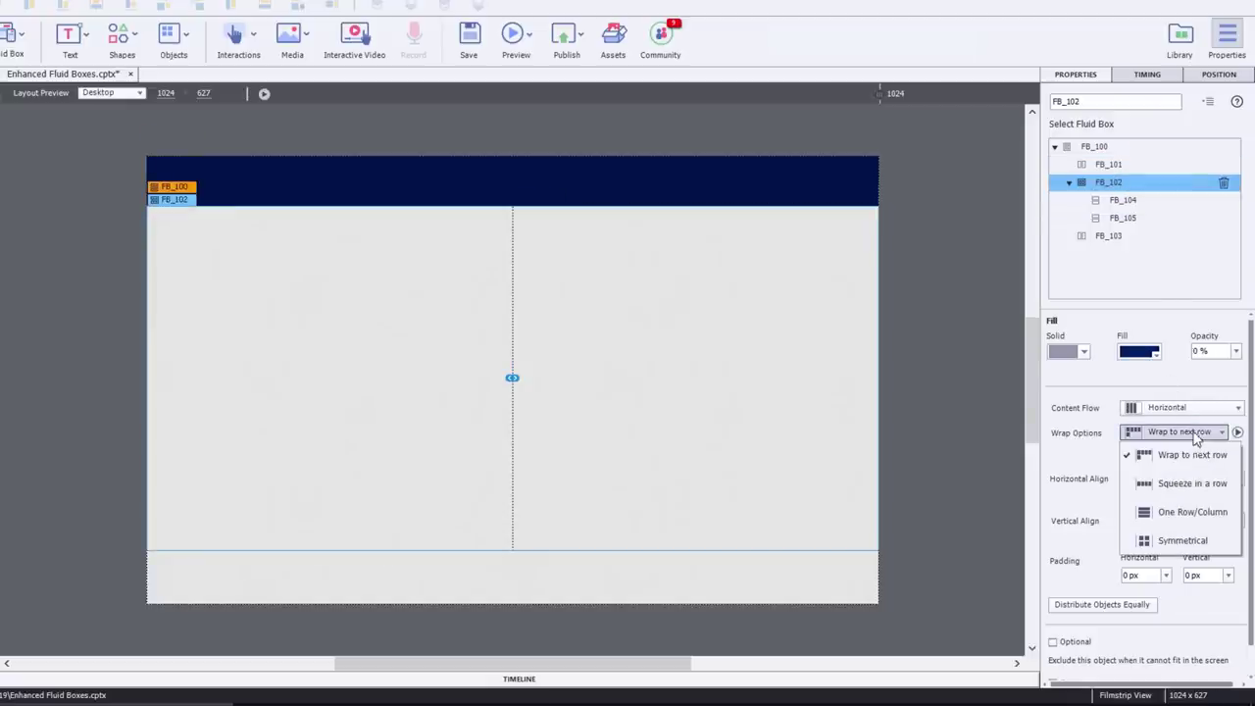
left_click(1186, 482)
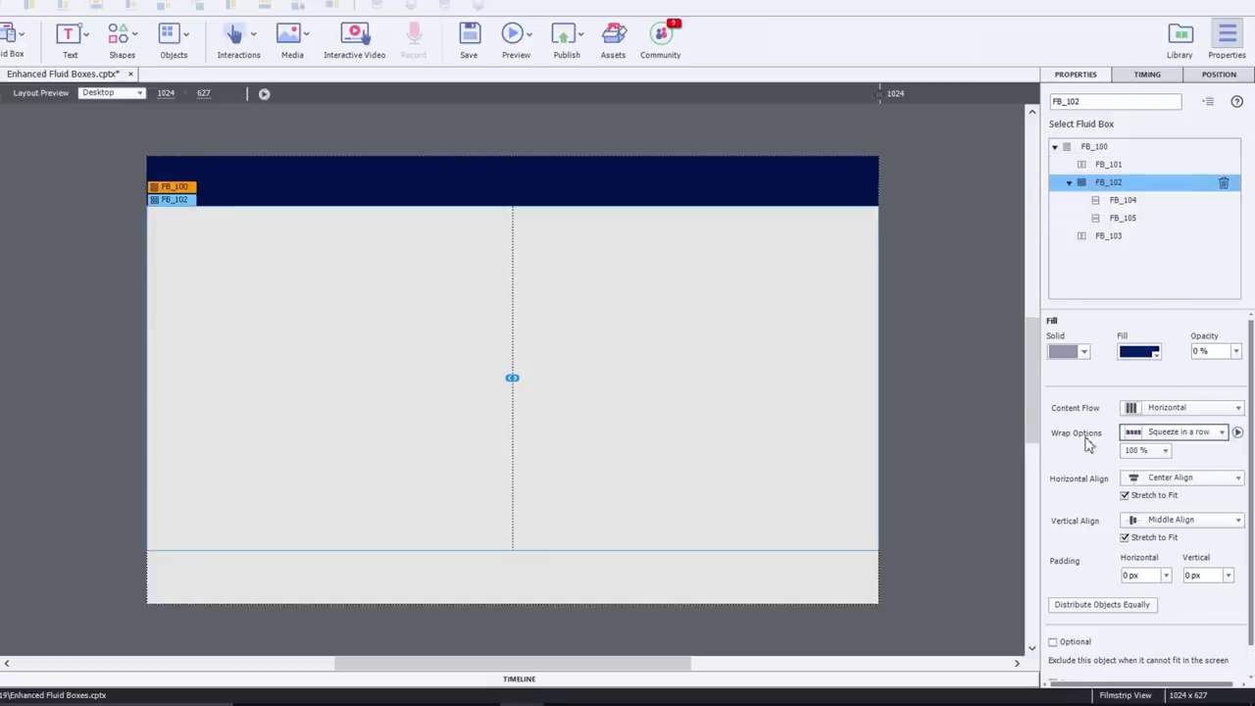
Set the wrap option of both column fluid boxes, FB_104 and FB_105, to Squeeze in a column.
left_click(1124, 201)
left_click(1149, 431)
left_click(1181, 480)
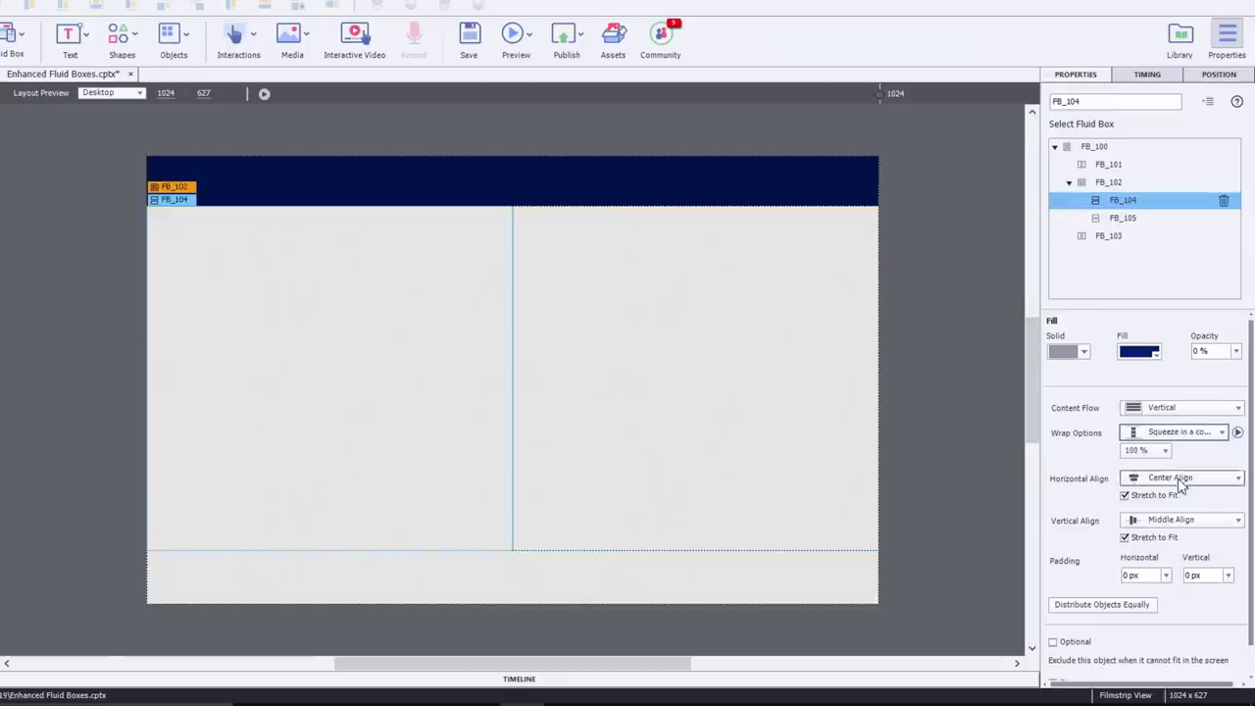
left_click(1129, 218)
left_click(1186, 431)
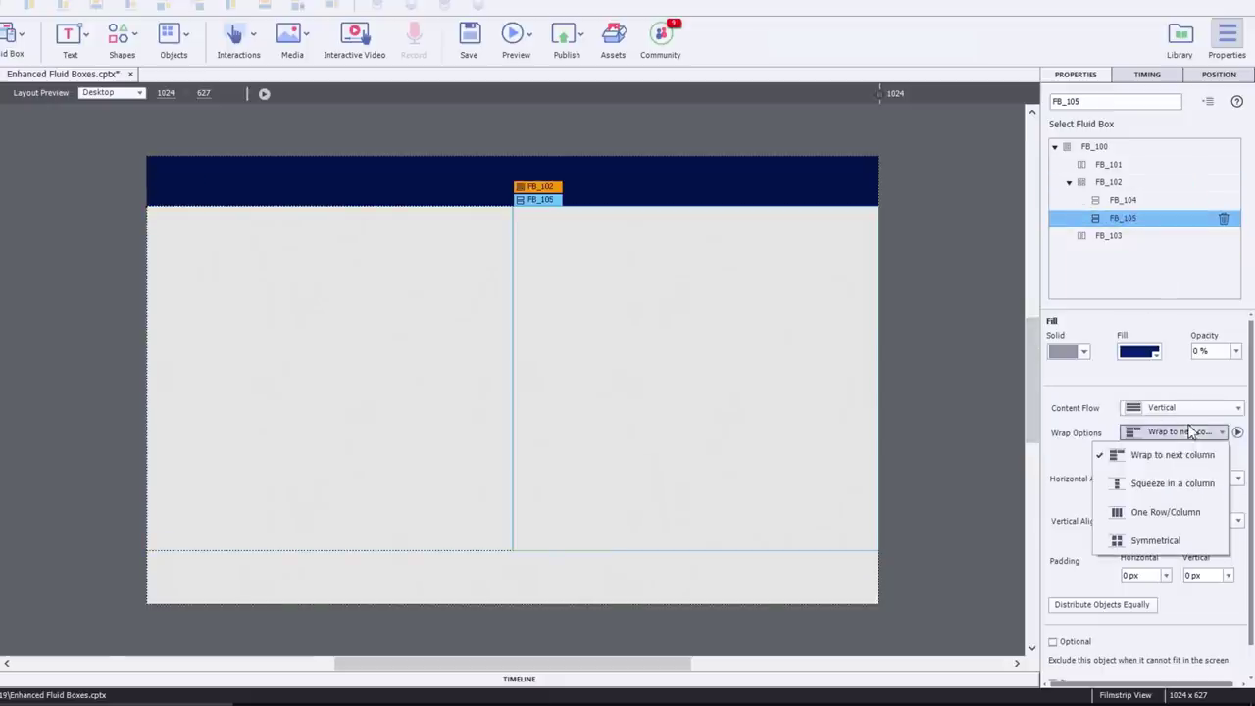
left_click(1137, 481)
Set the wrap option of the footer fluid box FB_103 to Squeeze in a row and deselect it.
left_click(1135, 240)
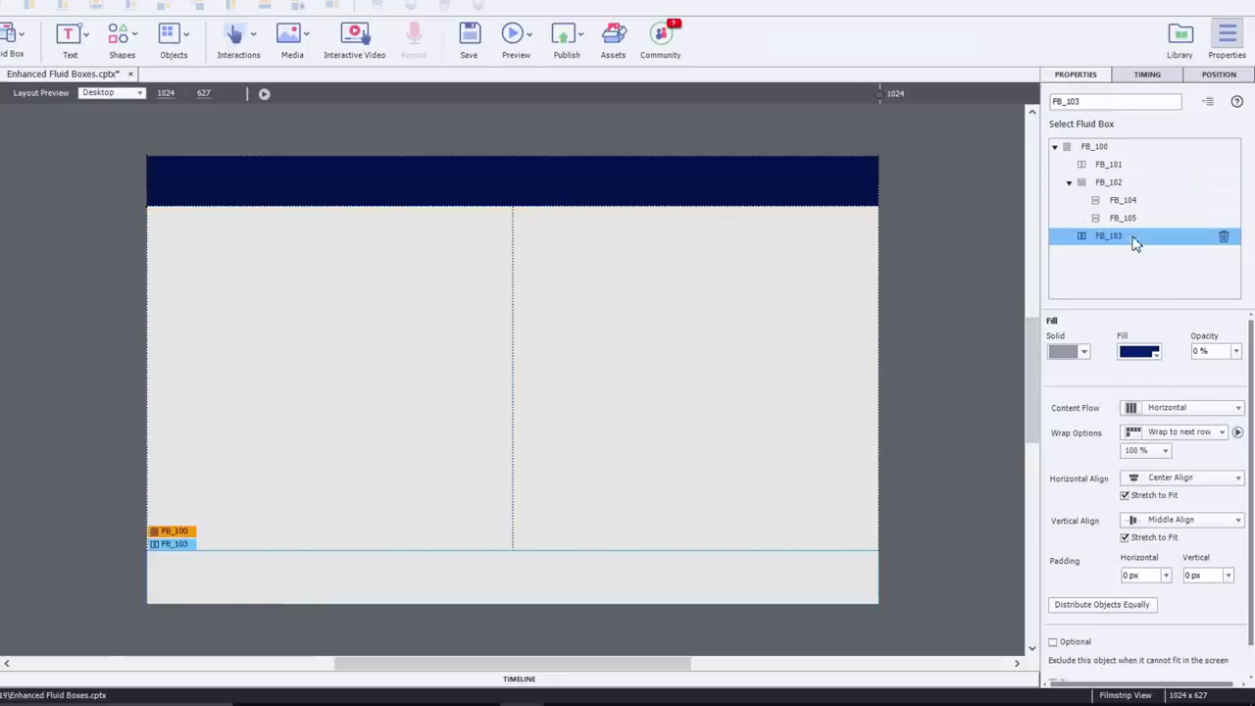
left_click(1176, 431)
left_click(1180, 483)
left_click(947, 357)
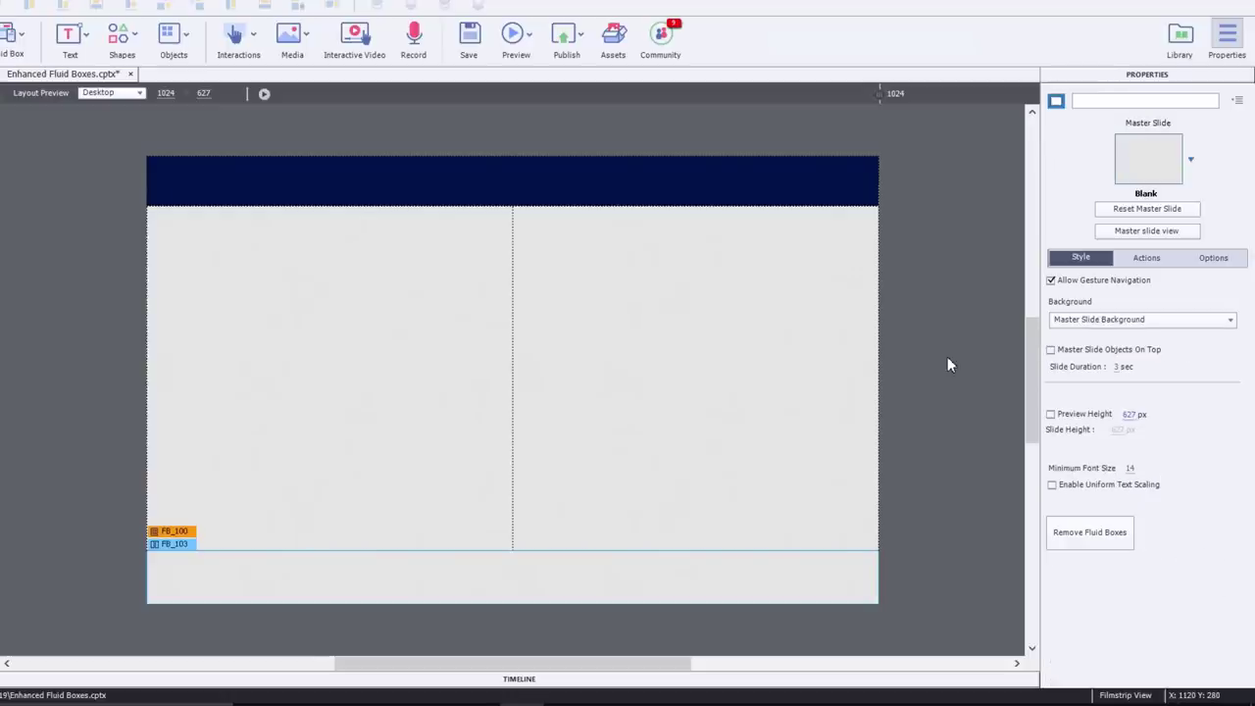
Turn off Unlock from Fluid Box for the three navigation icons below the slide and move them into footer fluid box FB_103.
left_click(571, 585)
scroll(941, 434, "down", 5)
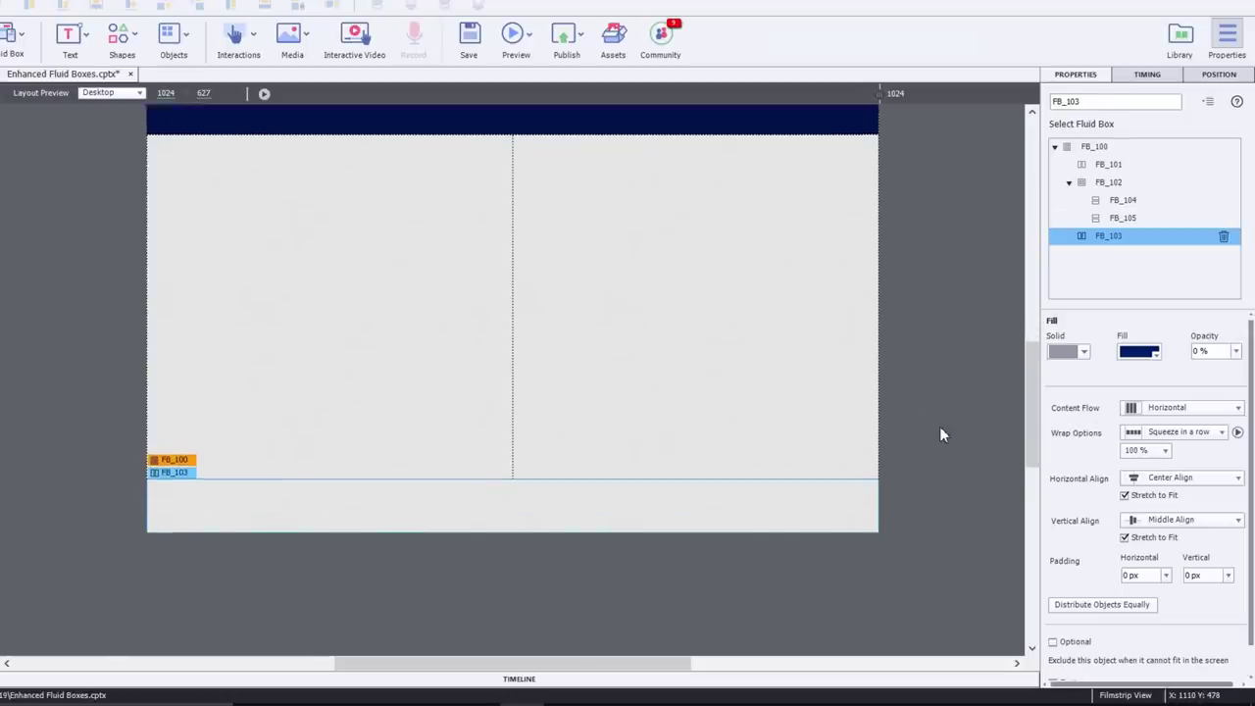
left_click_drag(177, 497, 923, 619)
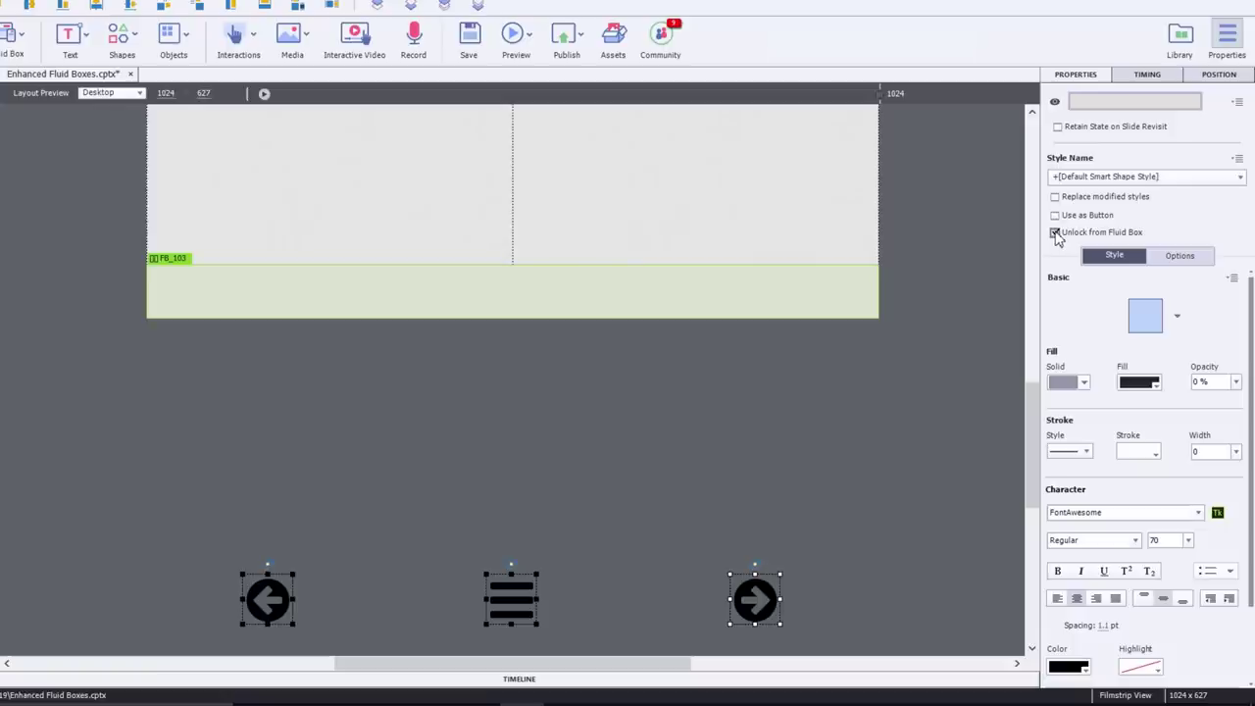
left_click(1054, 233)
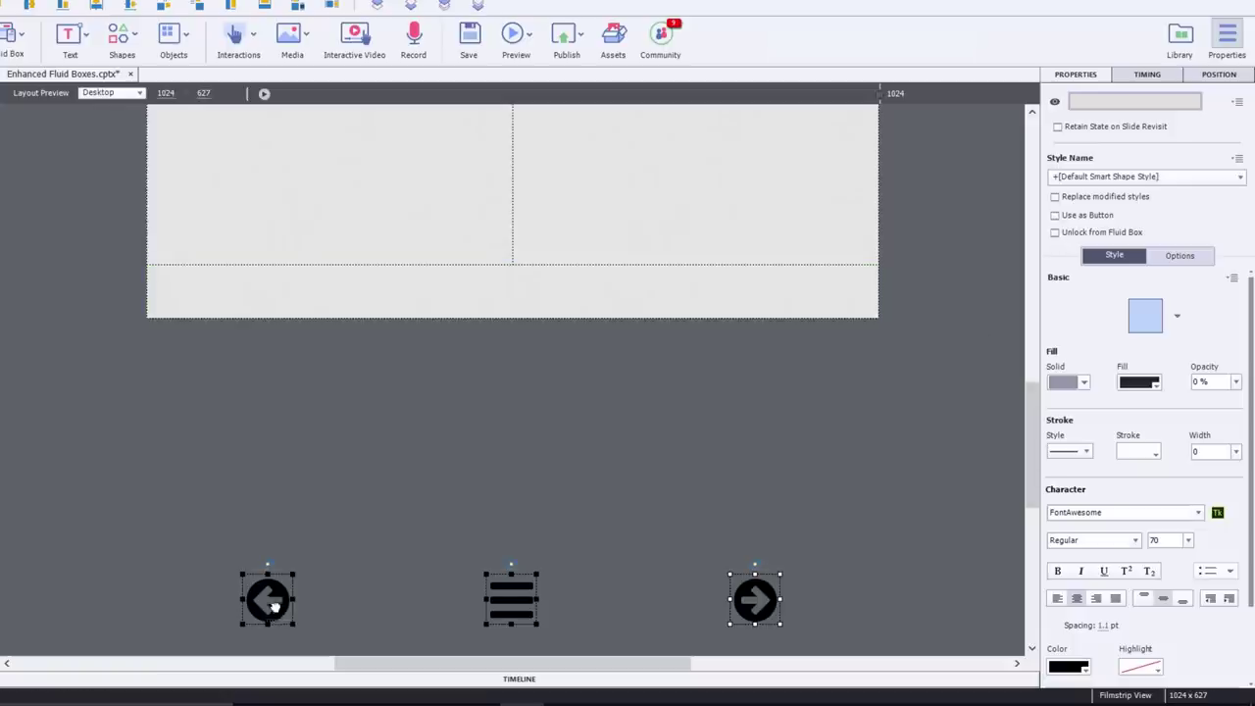
left_click_drag(277, 588, 285, 307)
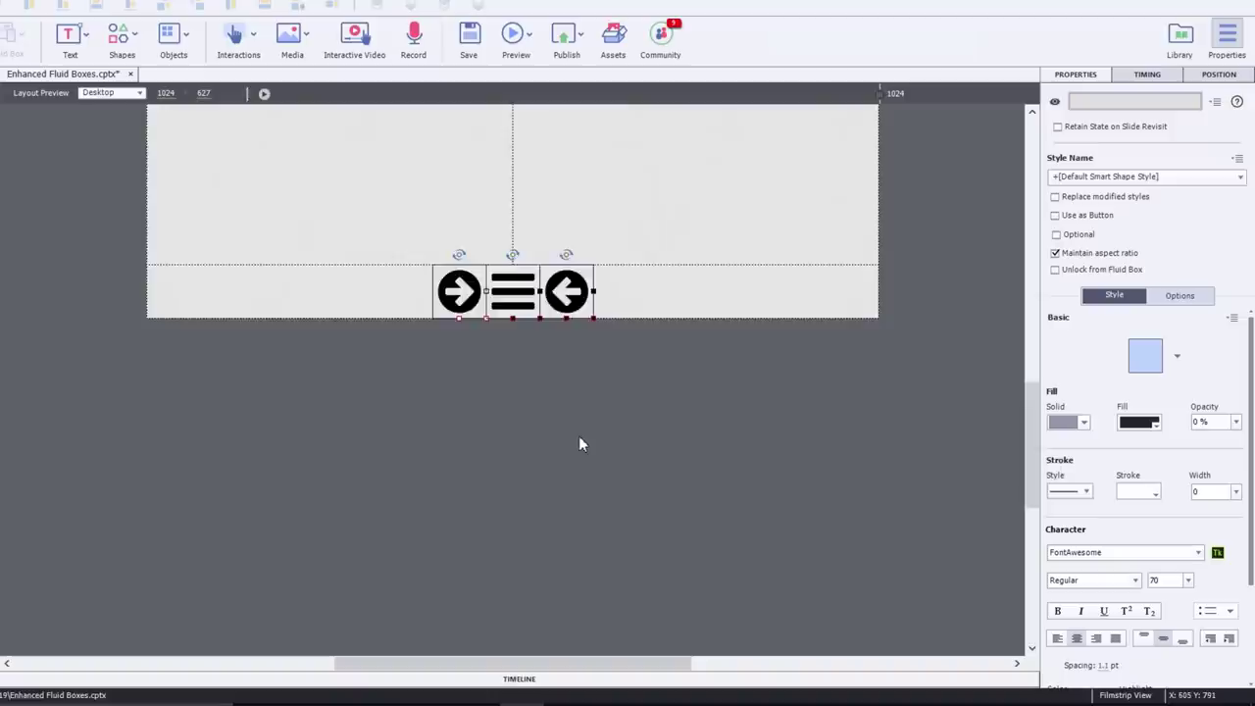
Reorder the footer icons so the back arrow comes first, the menu icon stays central and the forward arrow comes last.
scroll(579, 435, "up", 5)
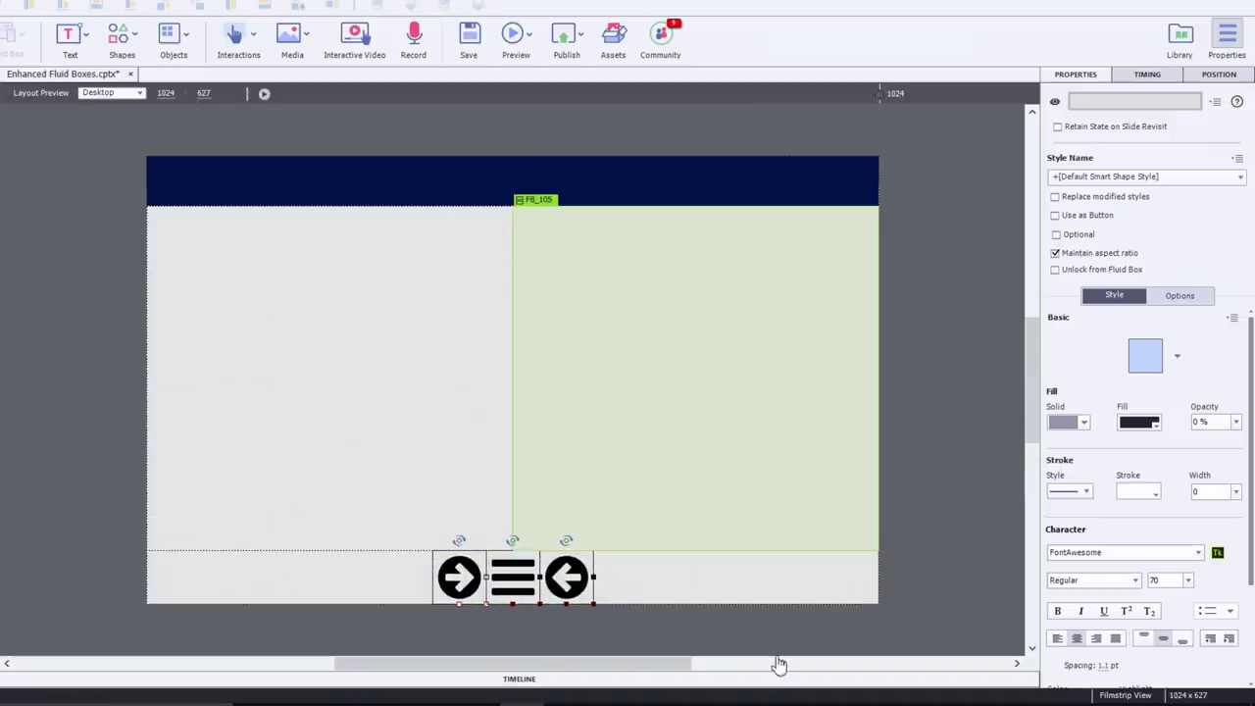
left_click(726, 576)
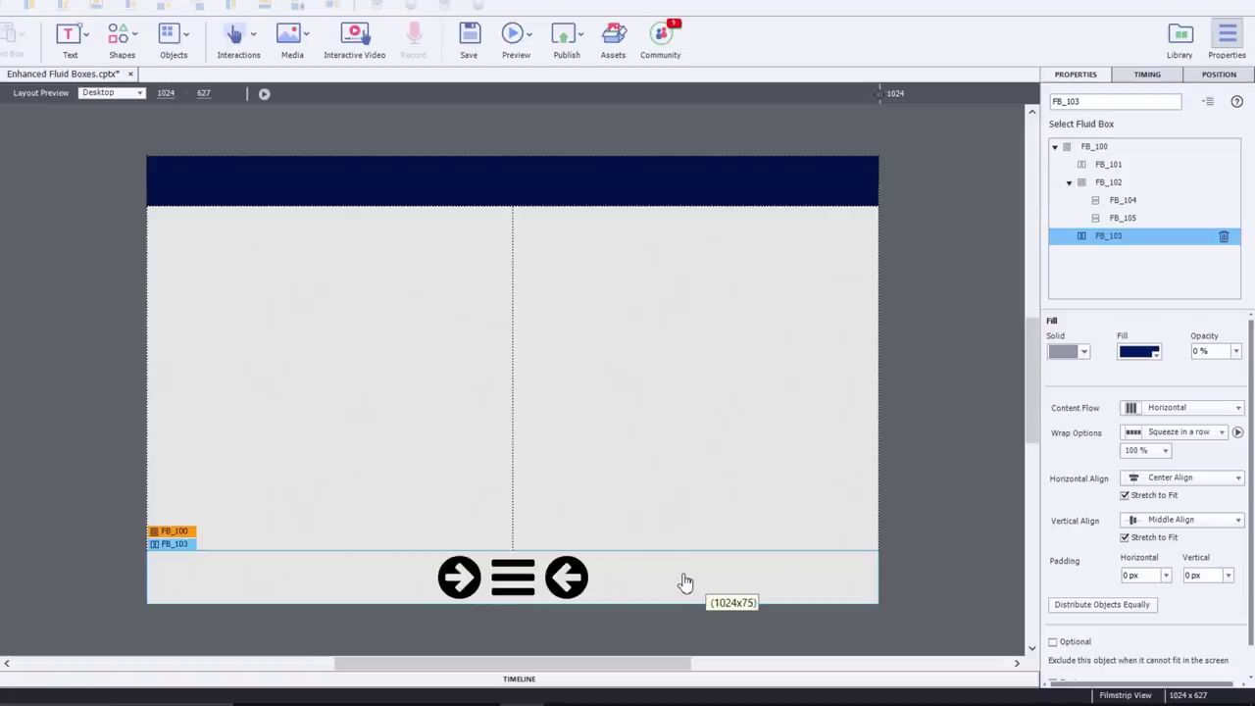
left_click(567, 580)
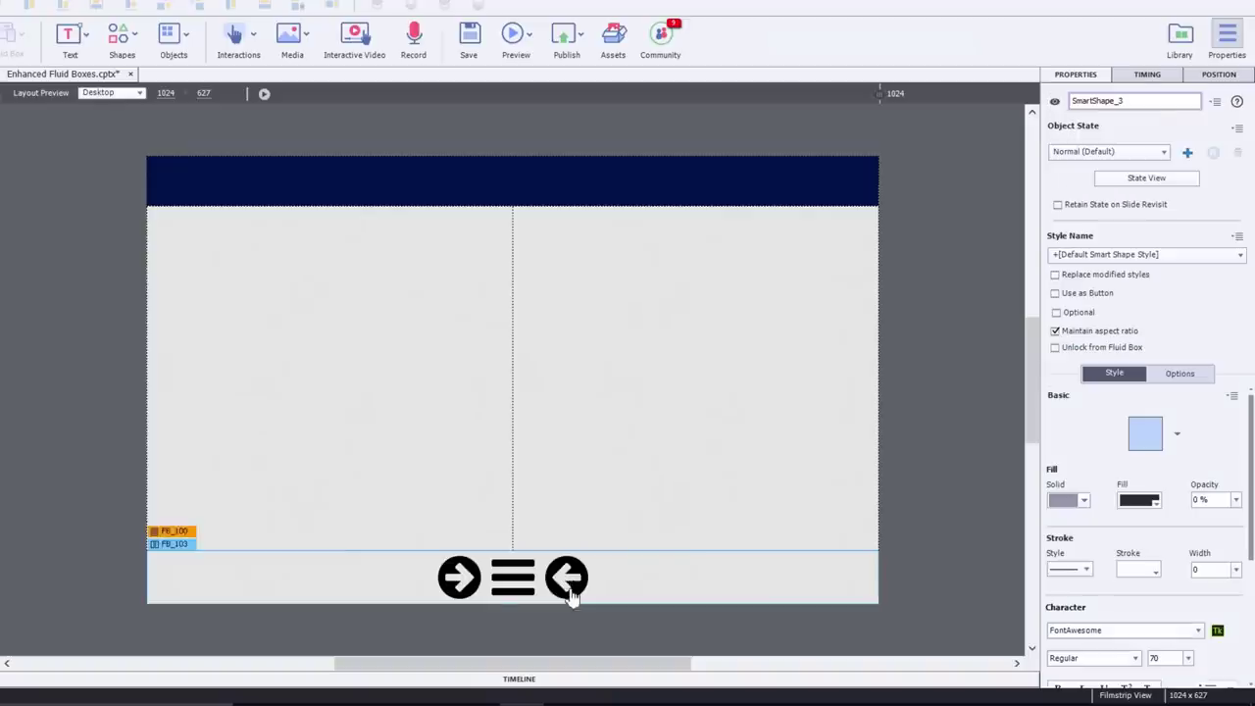
left_click_drag(569, 581, 632, 585)
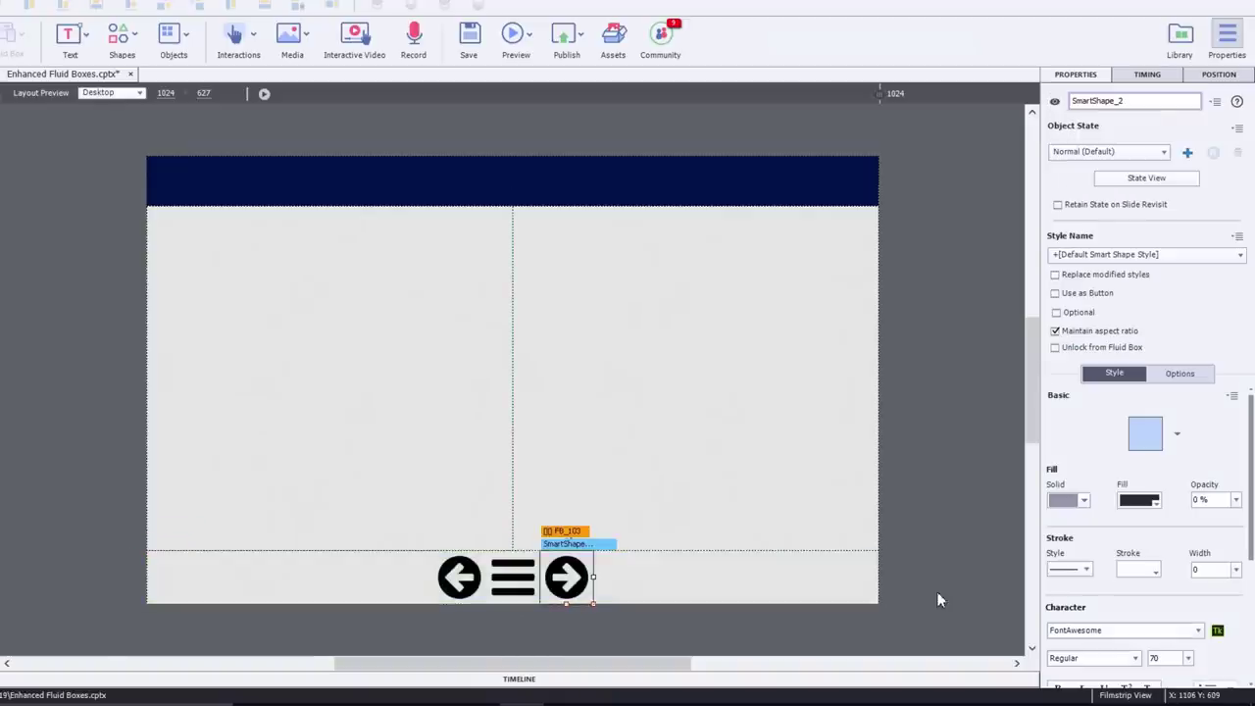
Set the horizontal alignment of the footer fluid box FB_103 to Space Around.
left_click(825, 588)
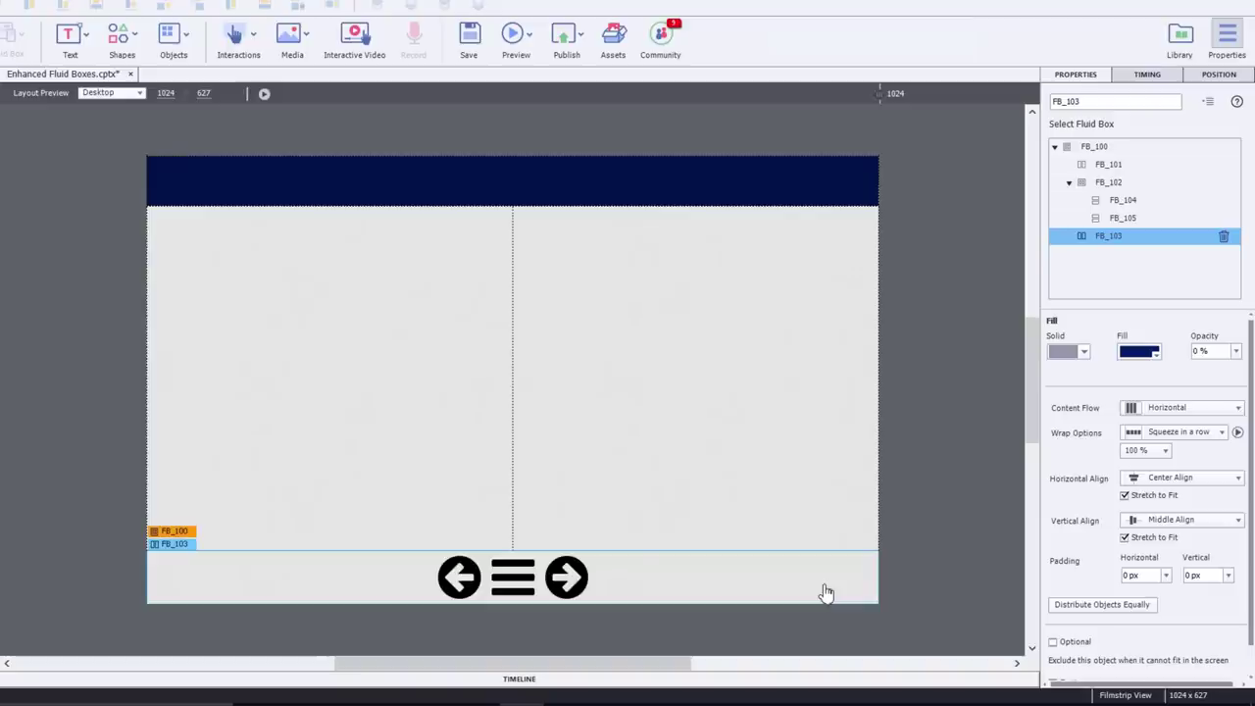
left_click(1135, 481)
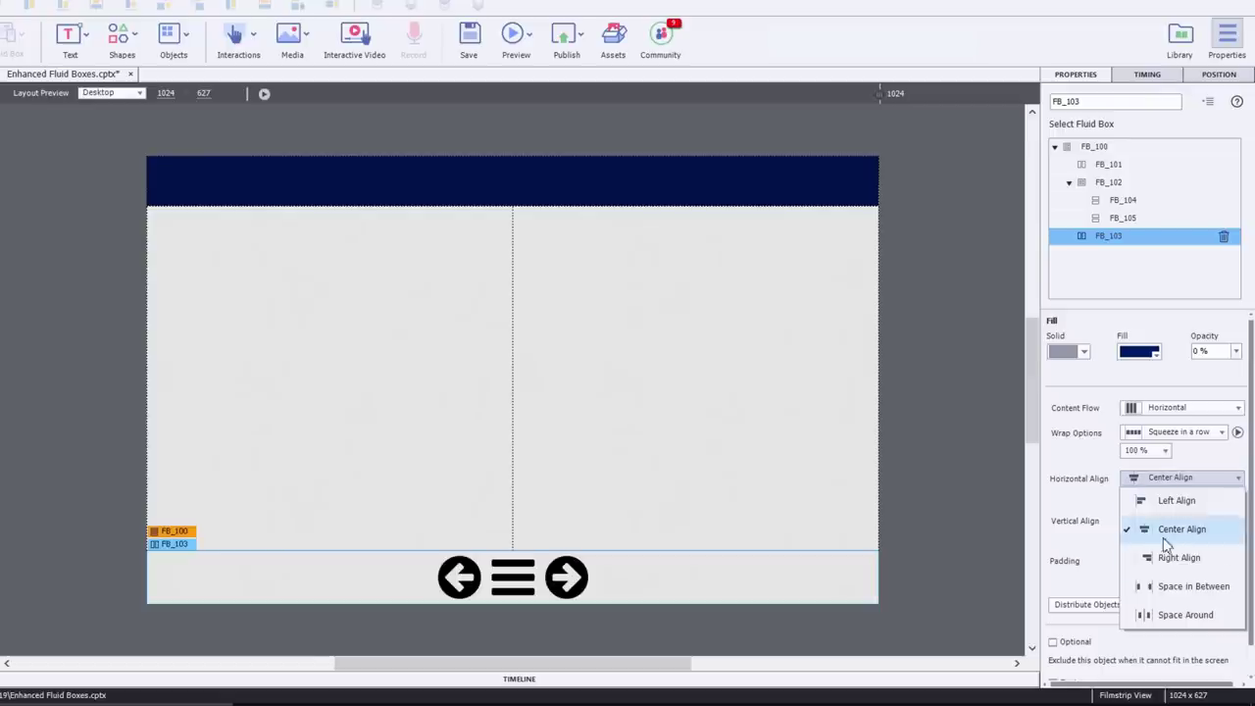
left_click(1168, 615)
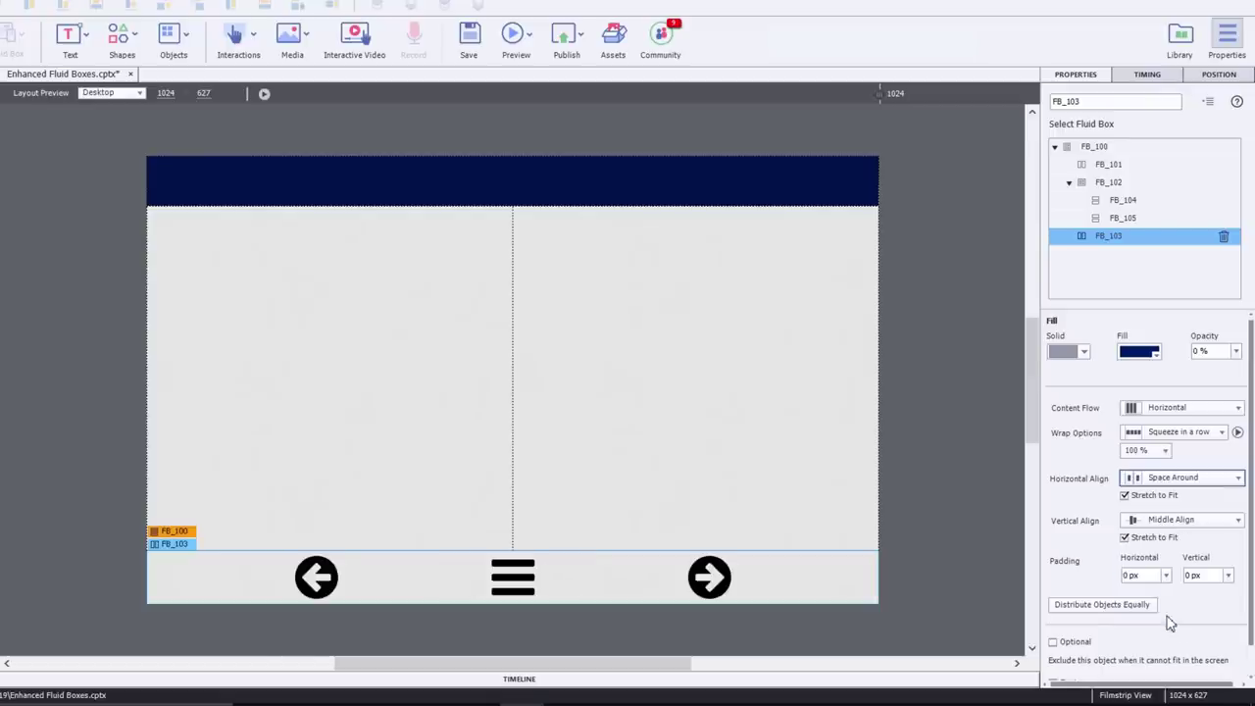
left_click(1237, 432)
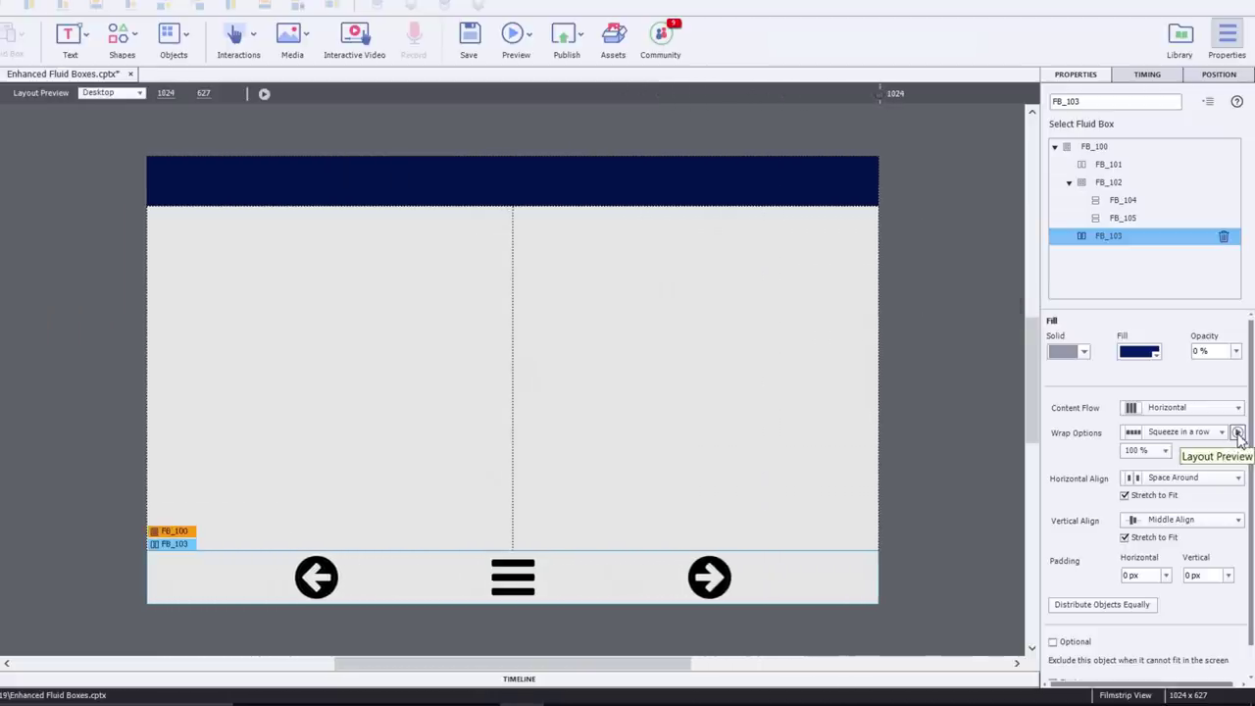
Move the Lorem Ipsum title onto the navy header, turn off Unlock from Fluid Box and place it in FB_101.
scroll(935, 343, "up", 2)
scroll(935, 343, "up", 3)
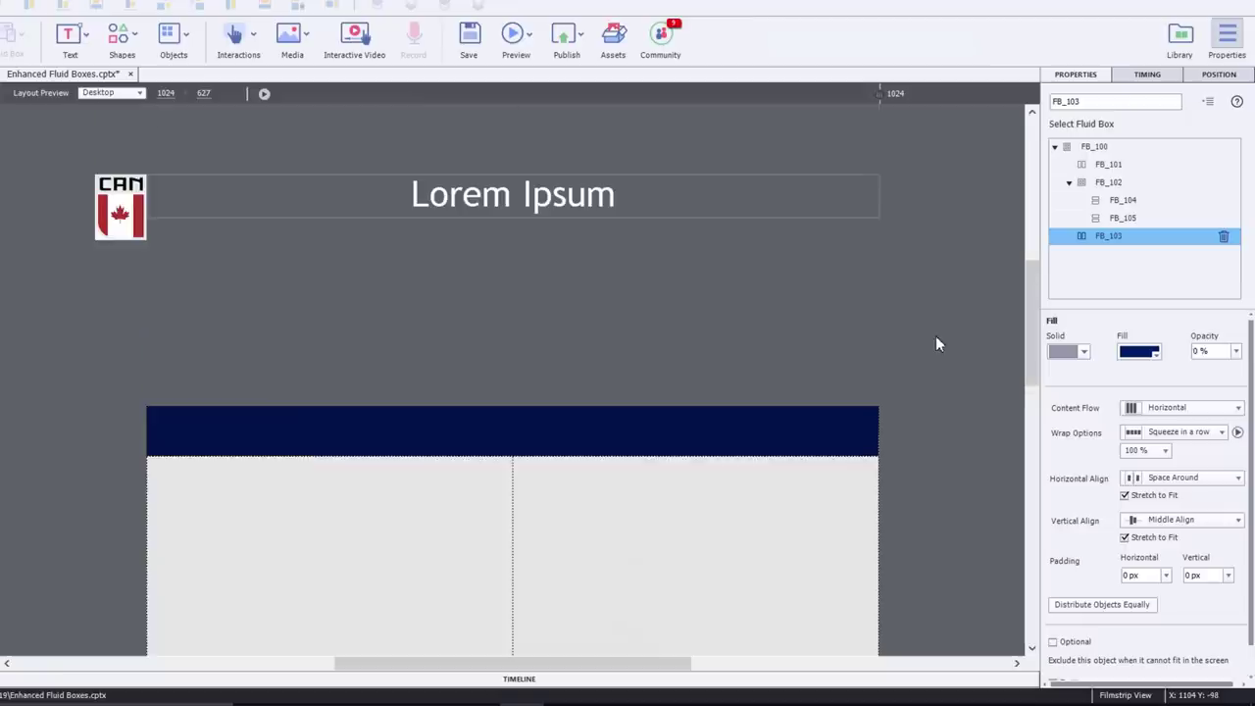
left_click_drag(513, 196, 512, 429)
left_click(1082, 312)
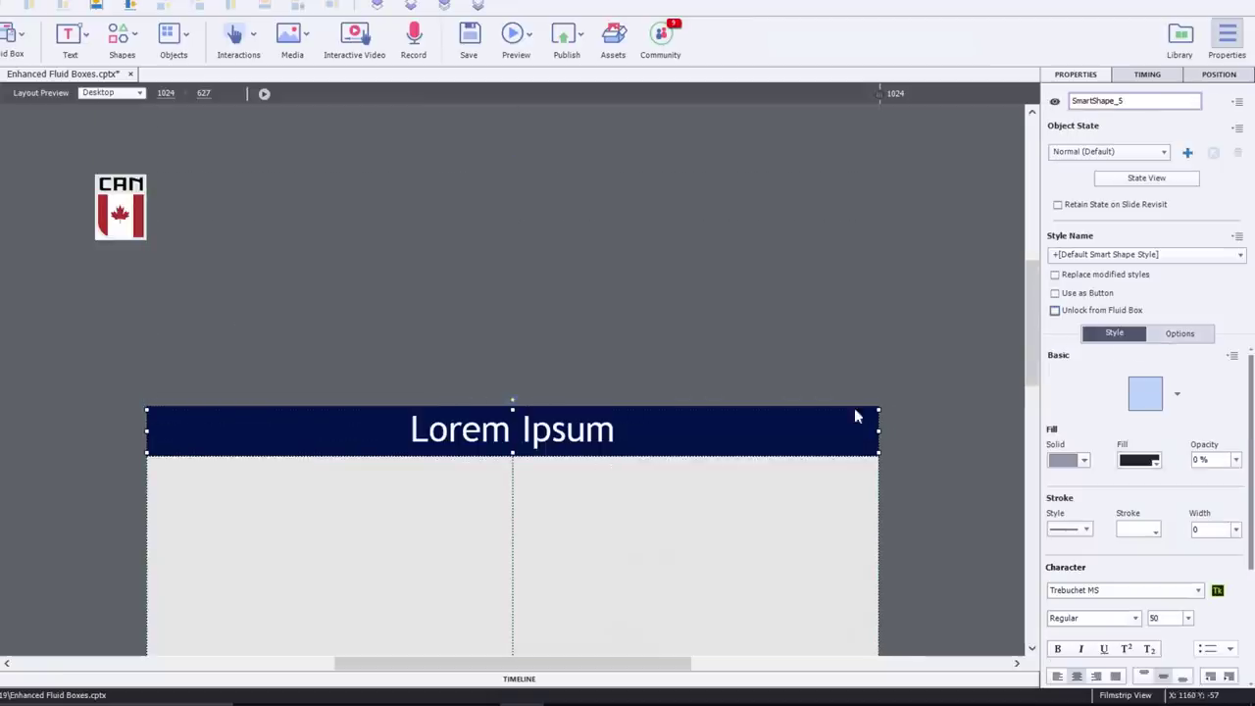
left_click(458, 435)
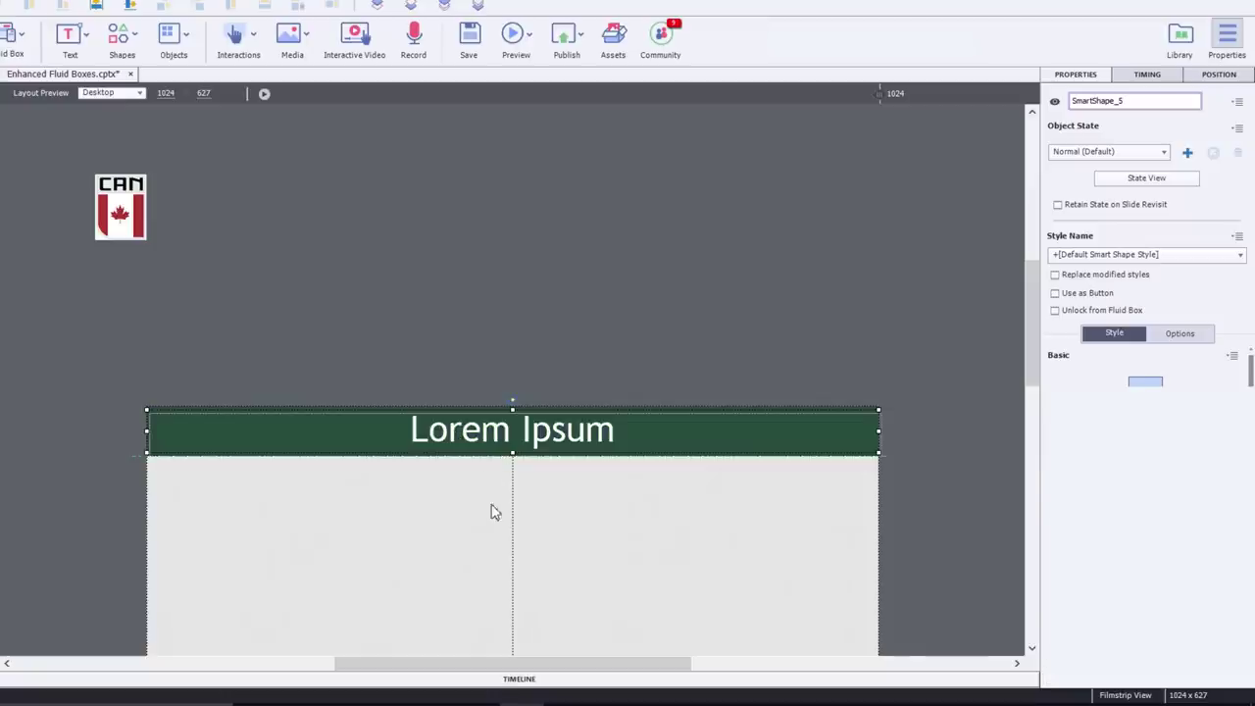
Lock the off-slide paragraph text to fluid boxes, place it in column FB_105 and turn off Maintain aspect ratio.
scroll(918, 419, "down", 3)
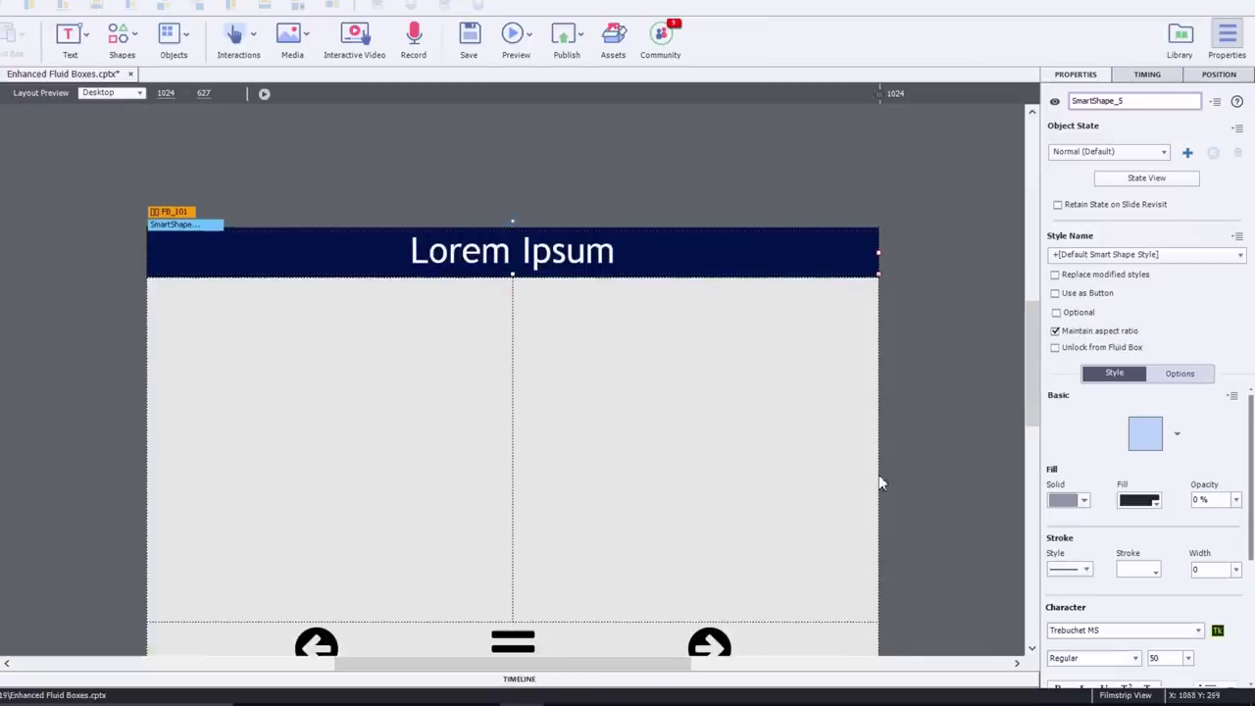
left_click_drag(644, 678, 800, 670)
left_click(921, 355)
left_click_drag(947, 323, 649, 461)
left_click(1055, 310)
left_click_drag(759, 433, 389, 441)
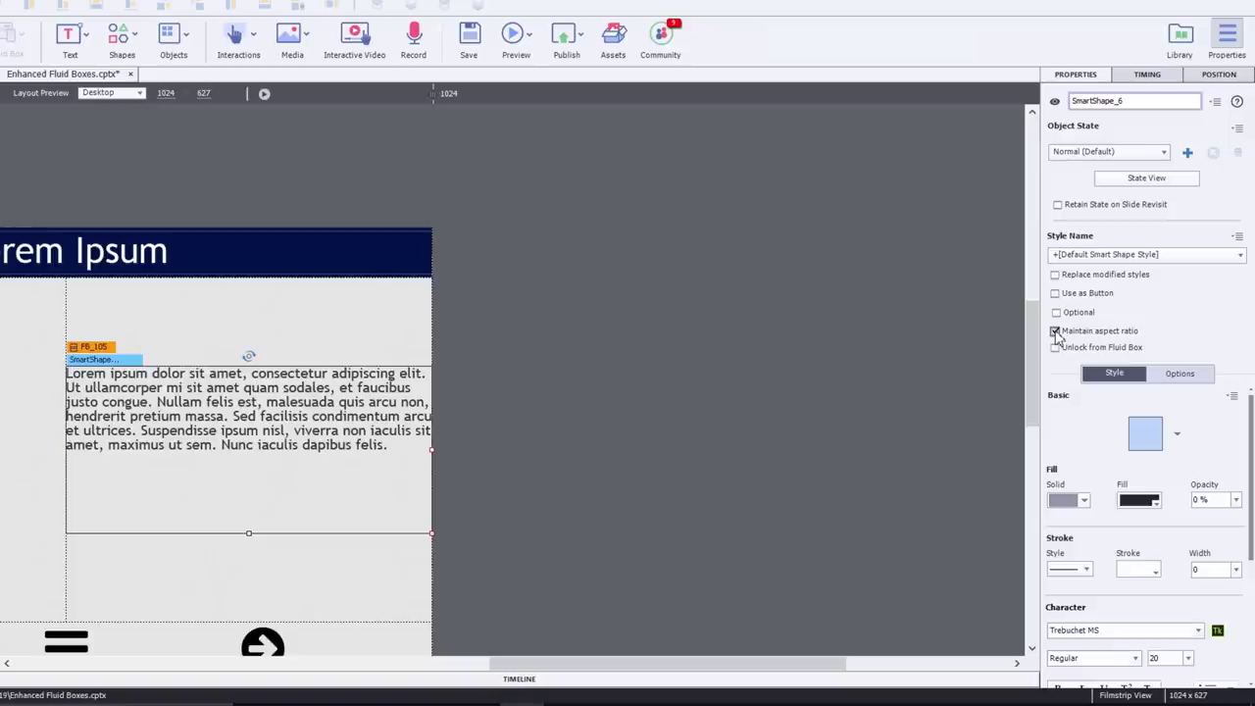
left_click(1056, 331)
Set the padding of column fluid box FB_105 to 20 px horizontal and 5 px vertical.
left_click_drag(604, 666, 478, 665)
left_click(384, 478)
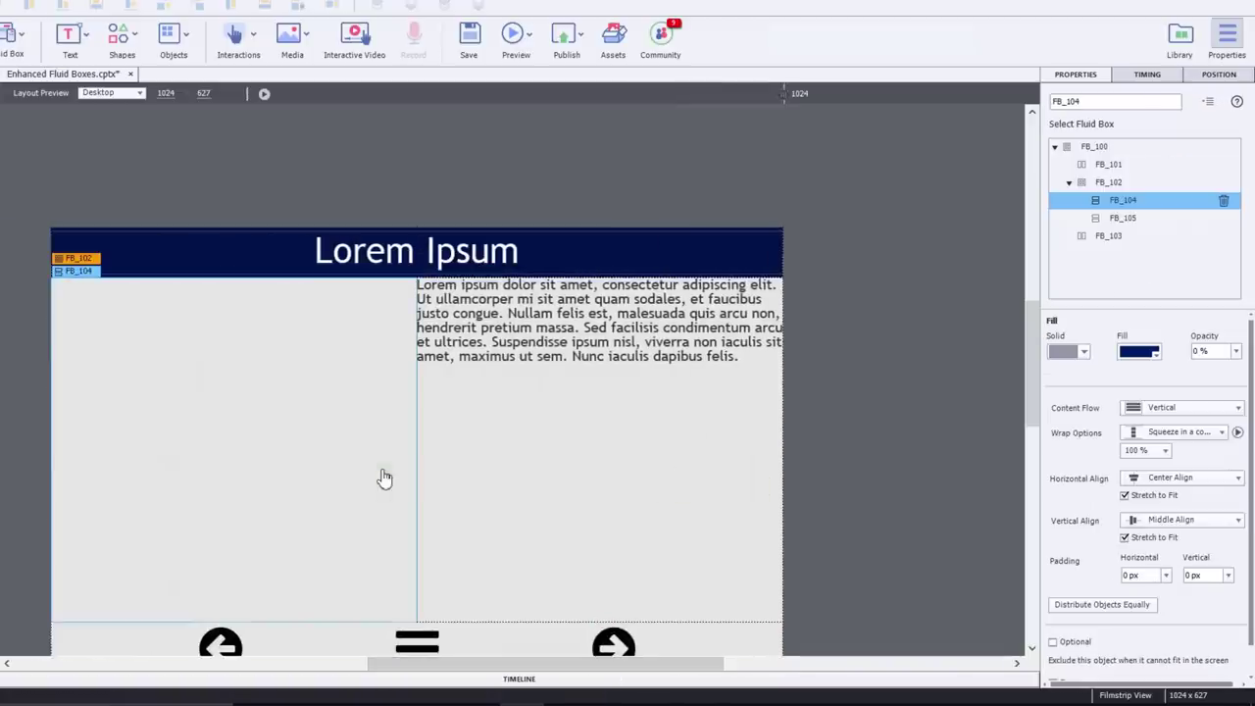
left_click(1145, 221)
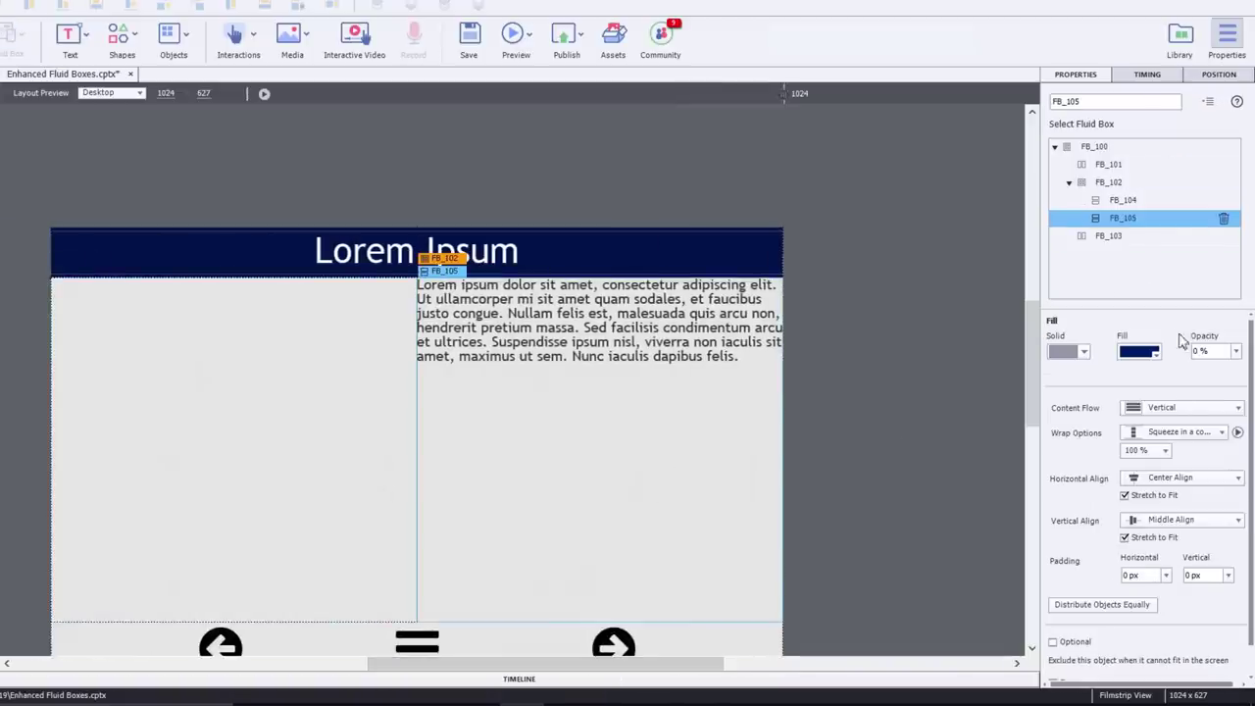
double_click(1144, 576)
type("3")
double_click(1144, 576)
type("12")
left_click_drag(1144, 579, 1144, 576)
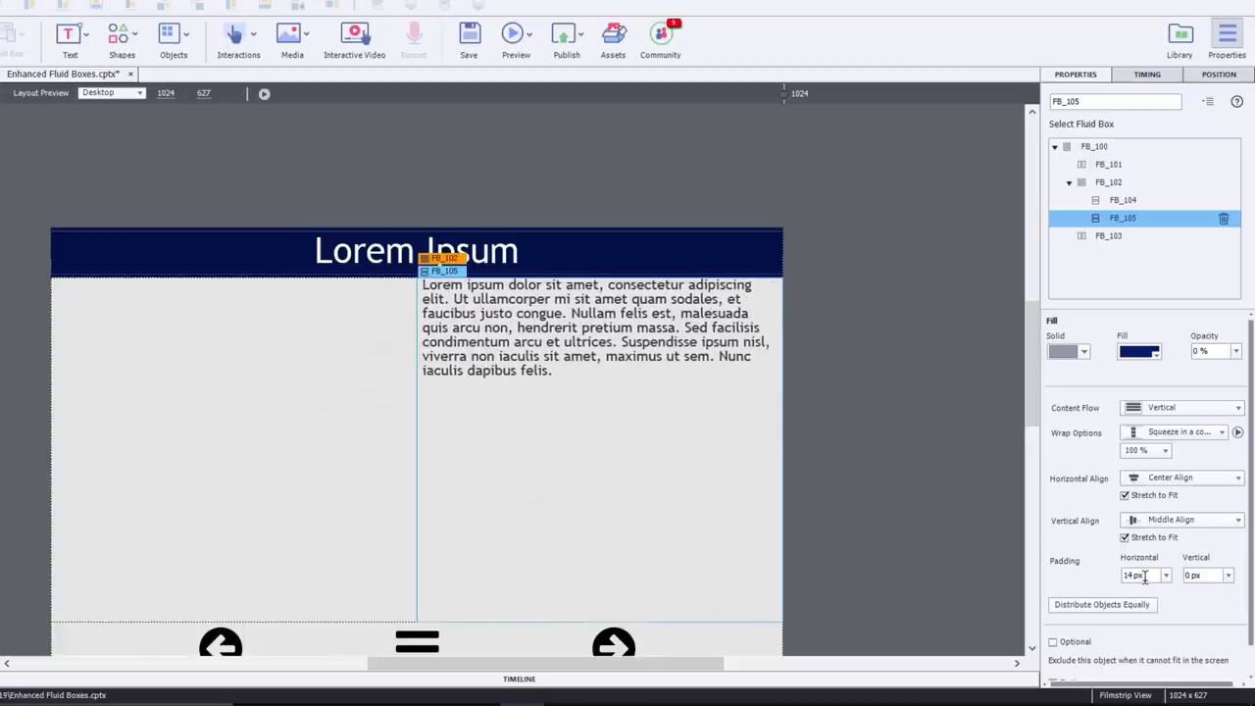
scroll(1144, 576, "up", 2)
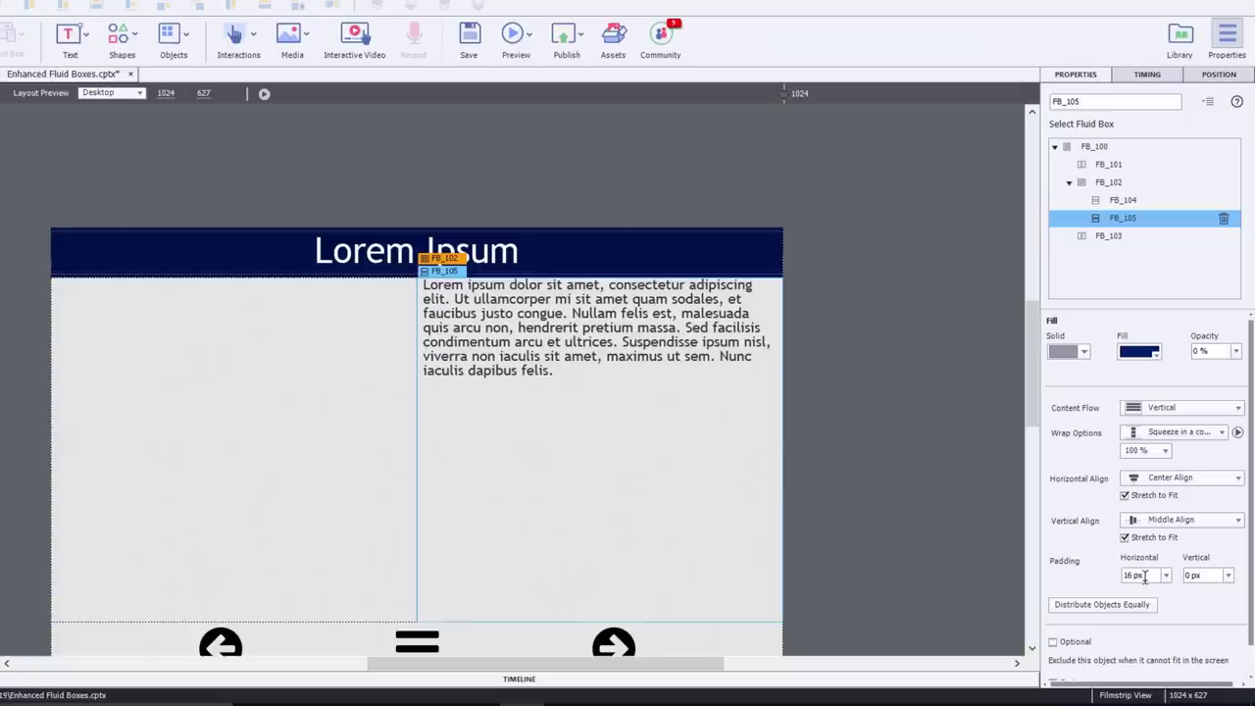
scroll(1144, 576, "up", 3)
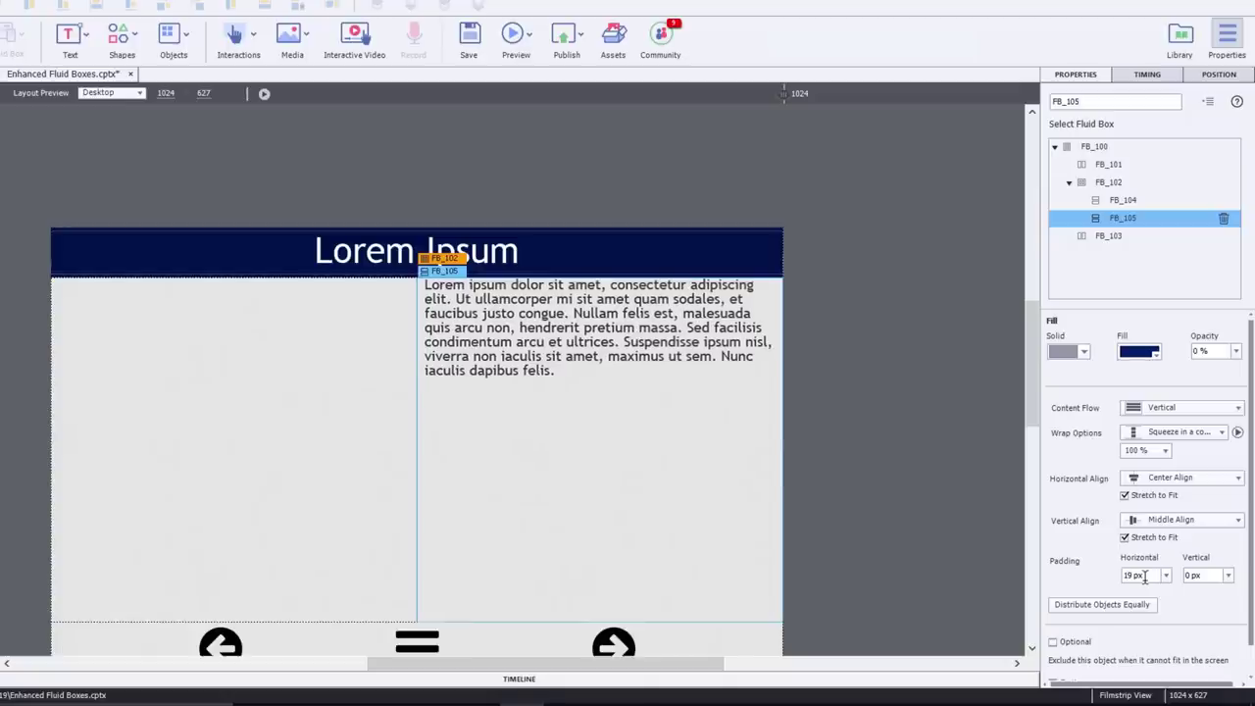
scroll(1144, 576, "up", 1)
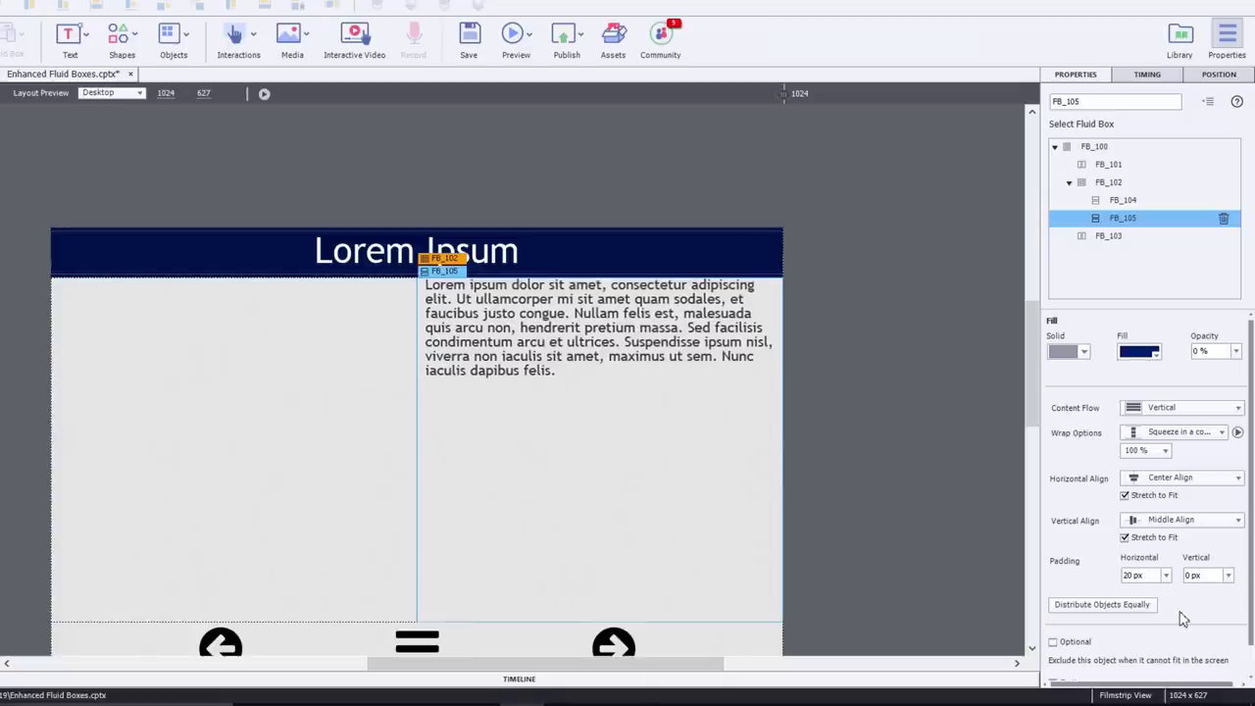
scroll(1211, 576, "up", 5)
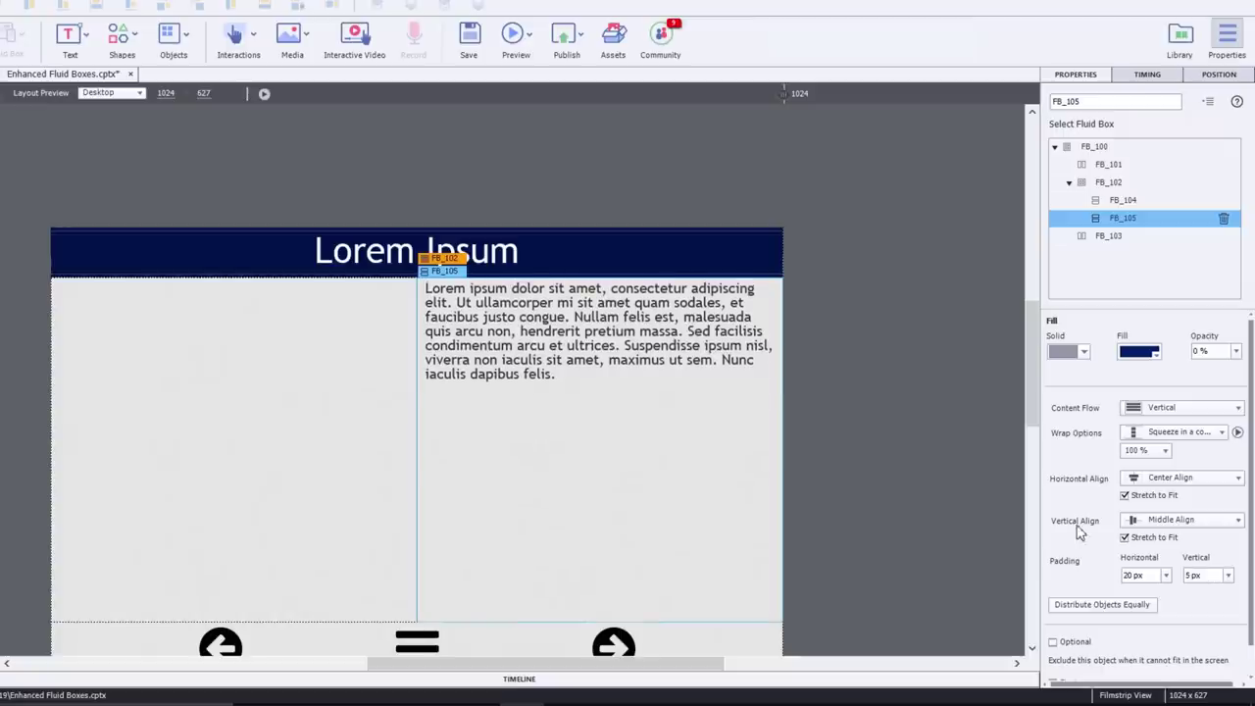
Narrow the empty column FB_104 by moving the divider between the two columns of FB_102.
left_click(1107, 182)
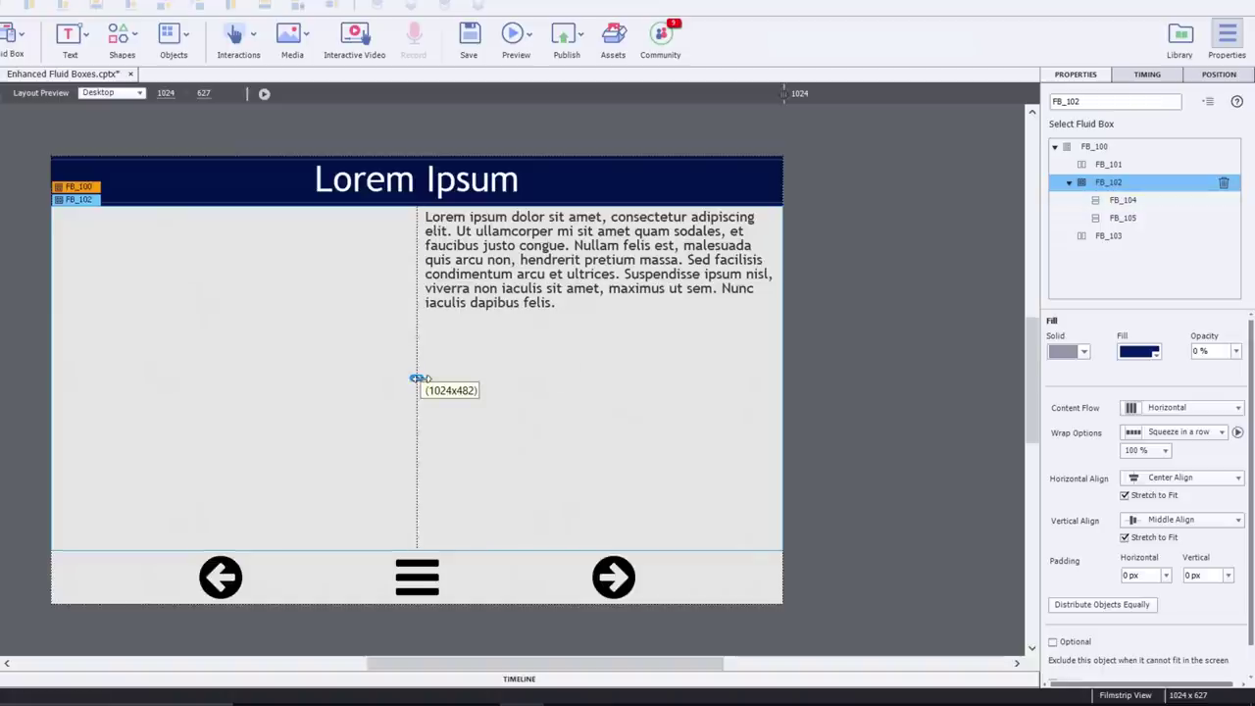
left_click_drag(417, 378, 335, 377)
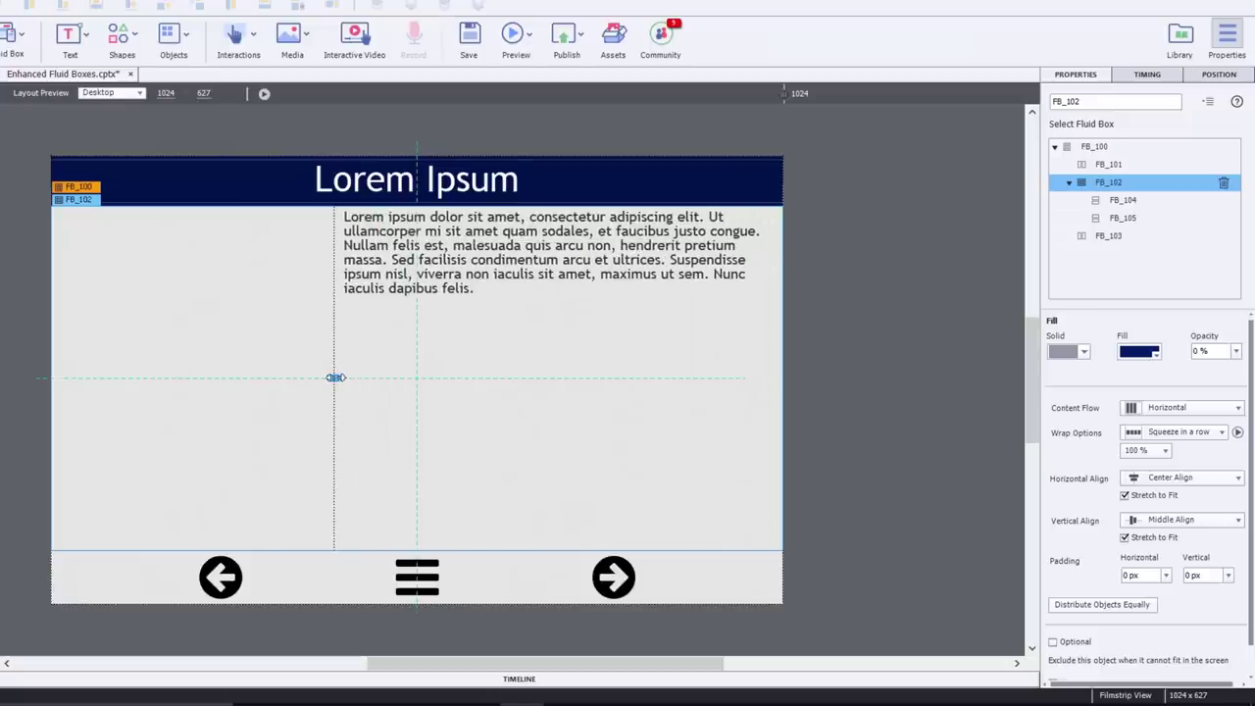
Widen the menu icon's shape in the middle of the footer.
left_click(420, 583)
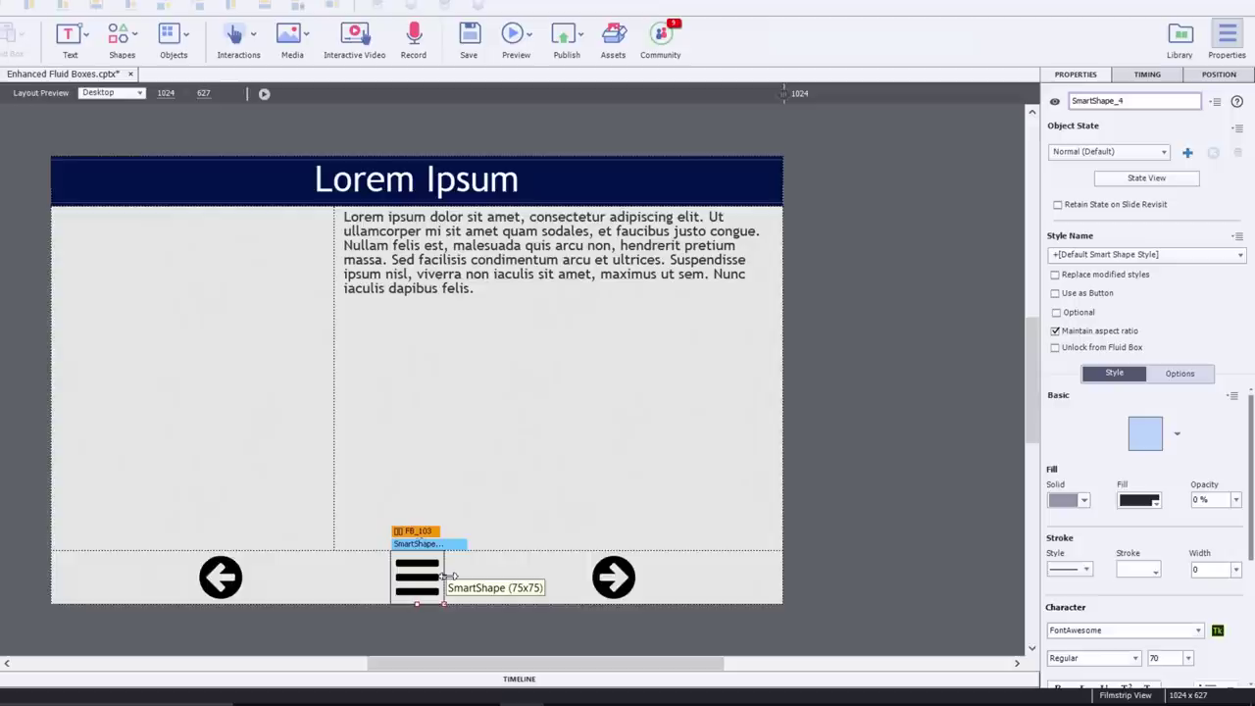
left_click_drag(446, 576, 488, 576)
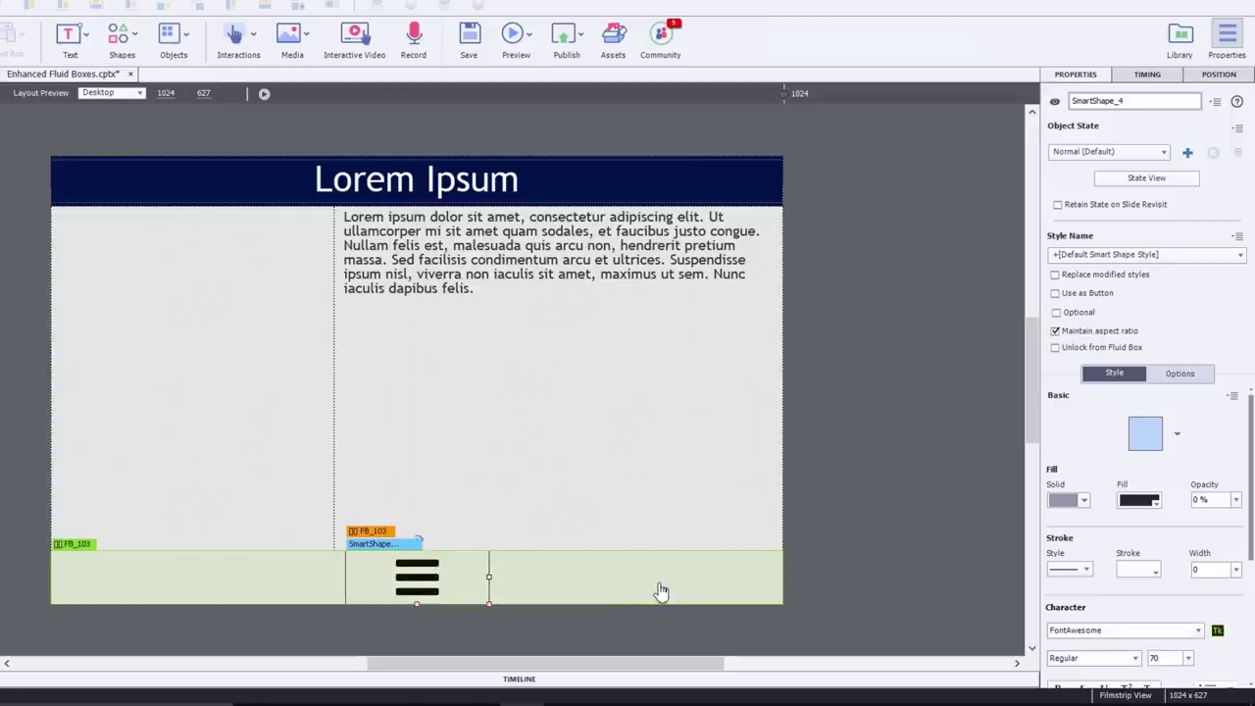
Distribute the navigation icons equally within the footer fluid box FB_103.
left_click(551, 582)
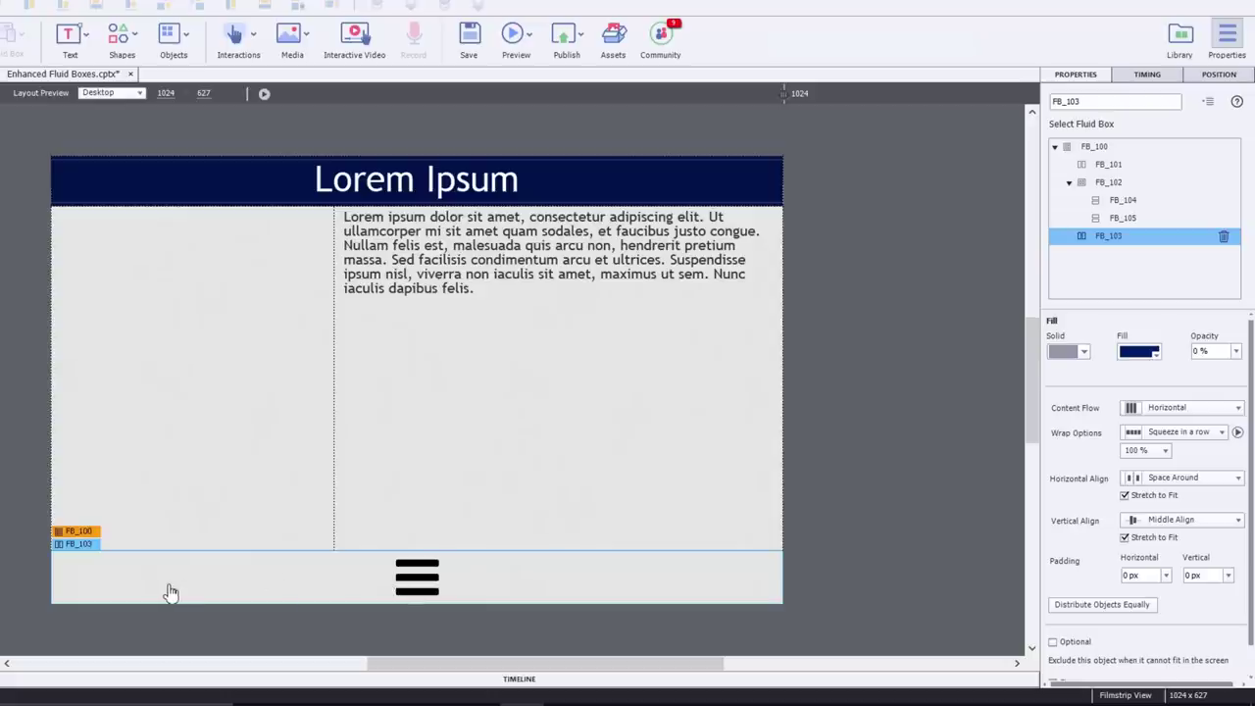
left_click(455, 601)
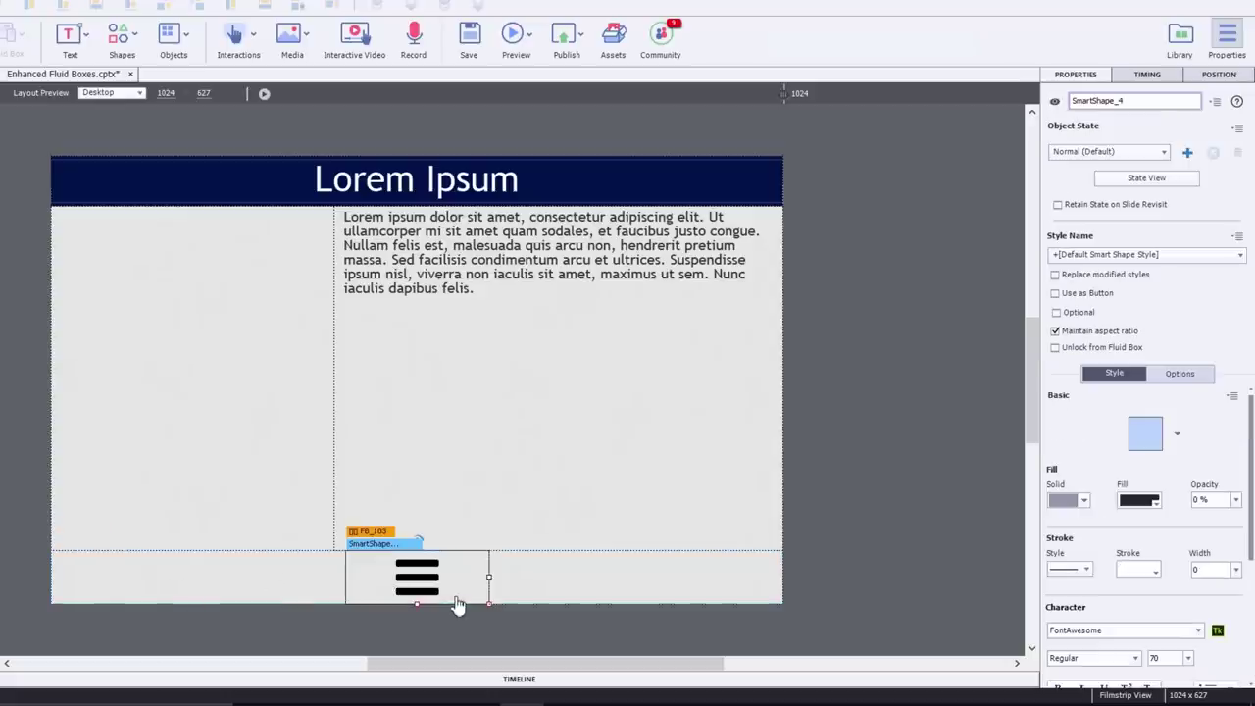
left_click(533, 594)
left_click(416, 585)
left_click(532, 586)
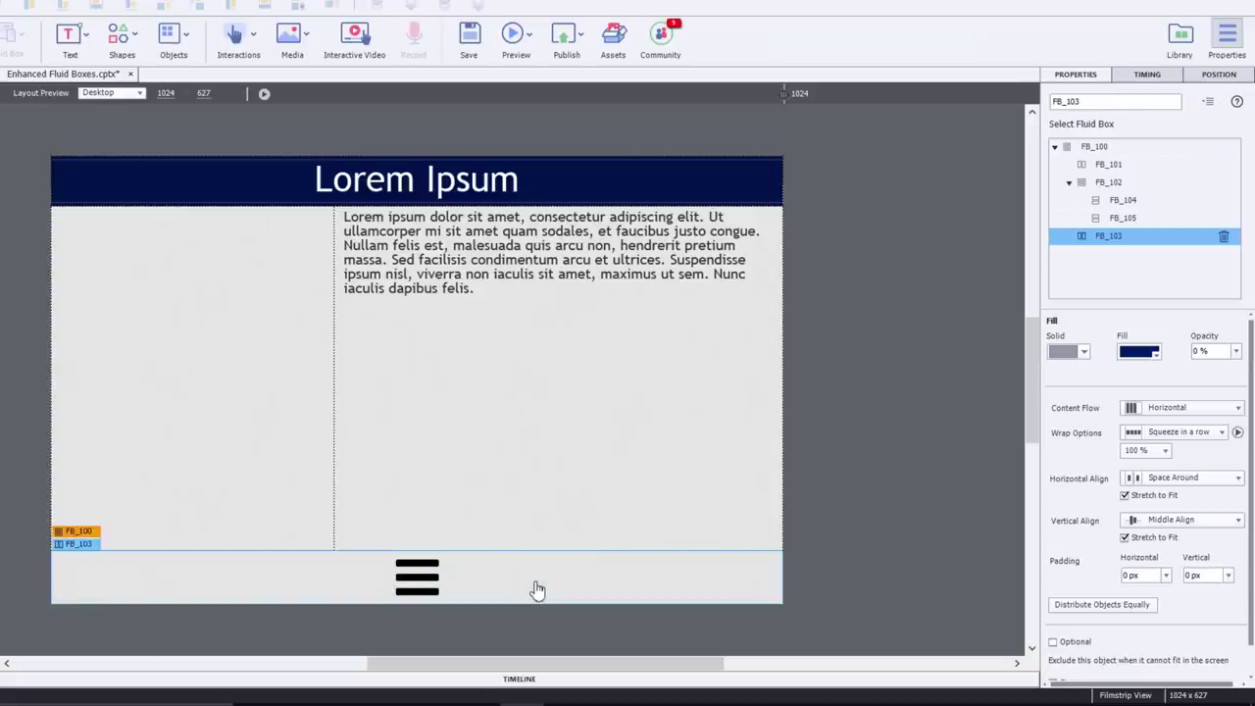
left_click(1106, 605)
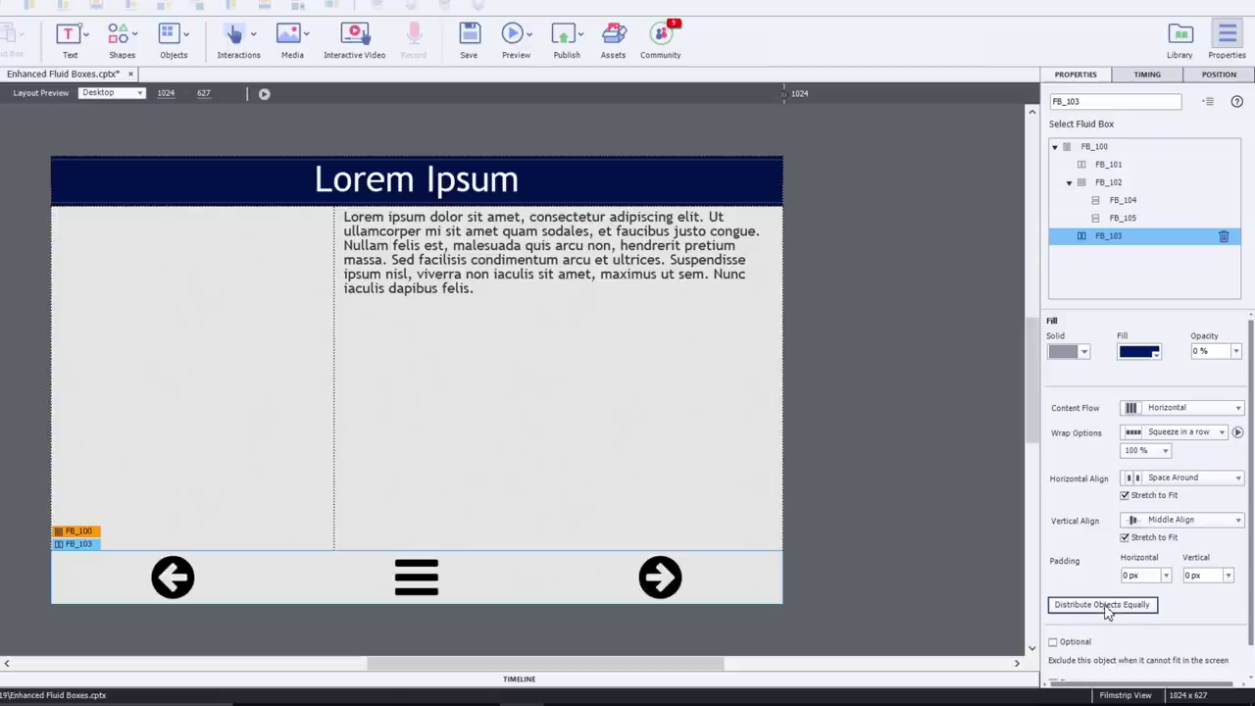
Distribute the two columns of fluid box FB_102 equally.
left_click(271, 406)
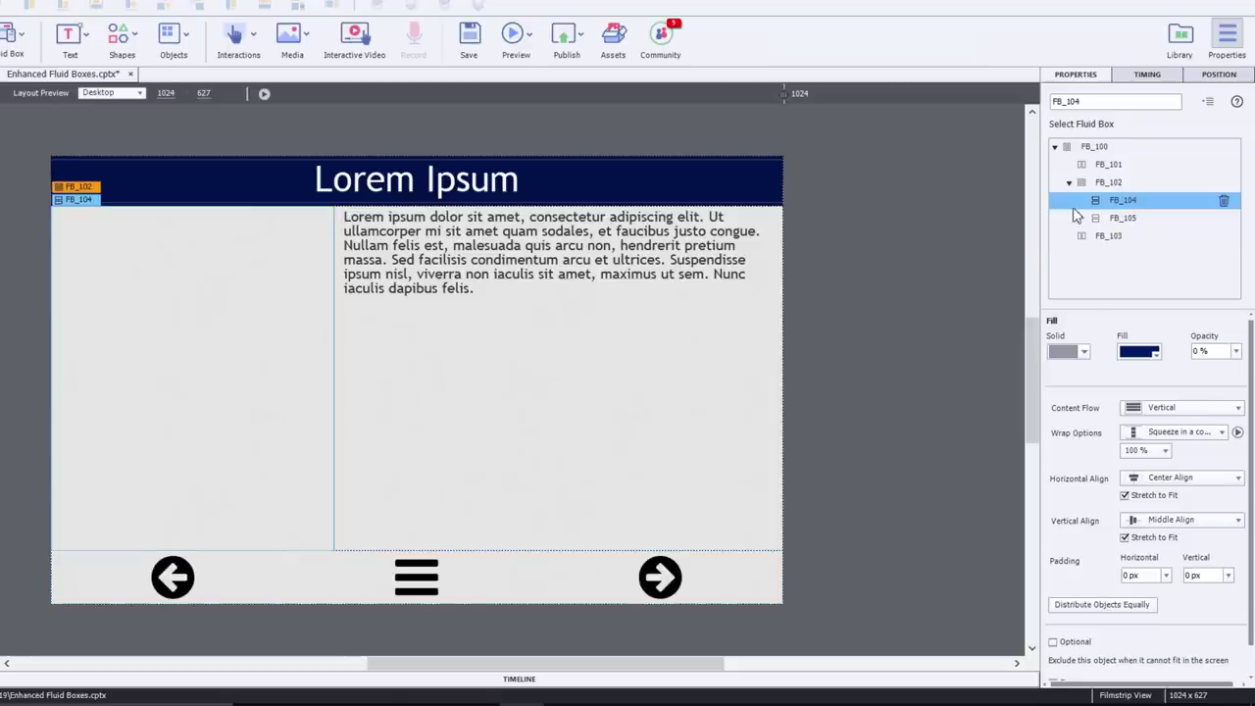
left_click(1107, 182)
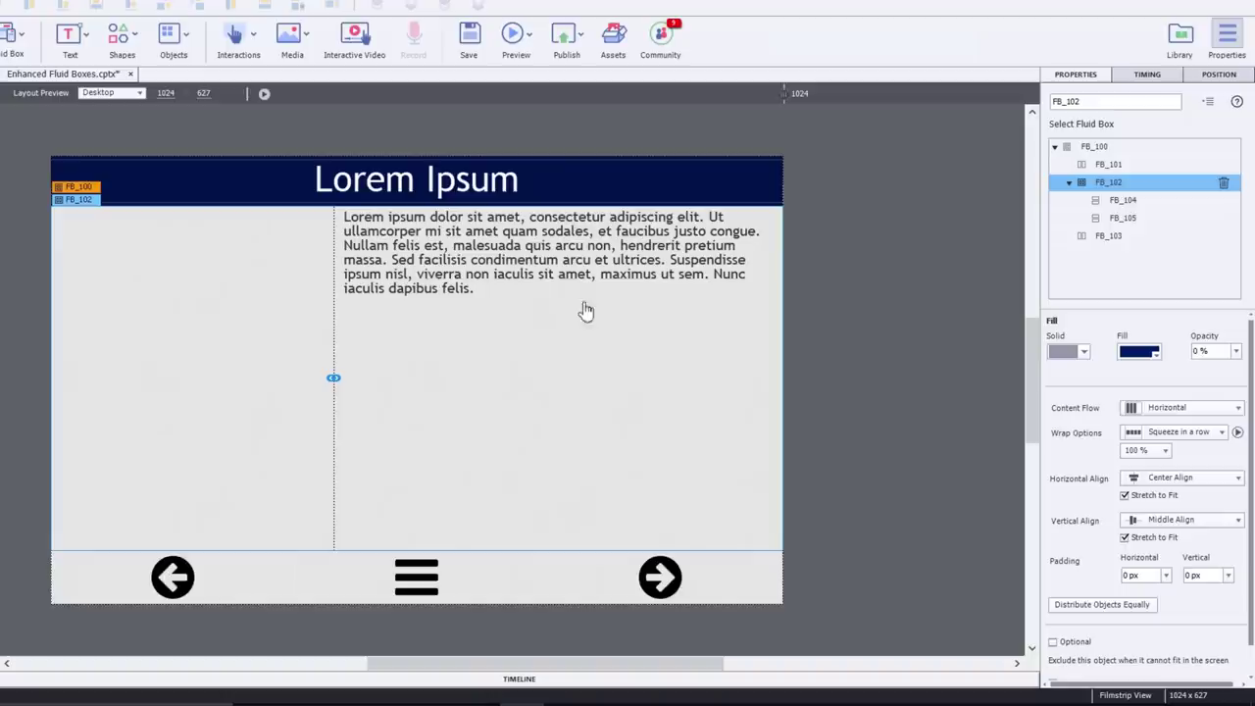
left_click(1111, 605)
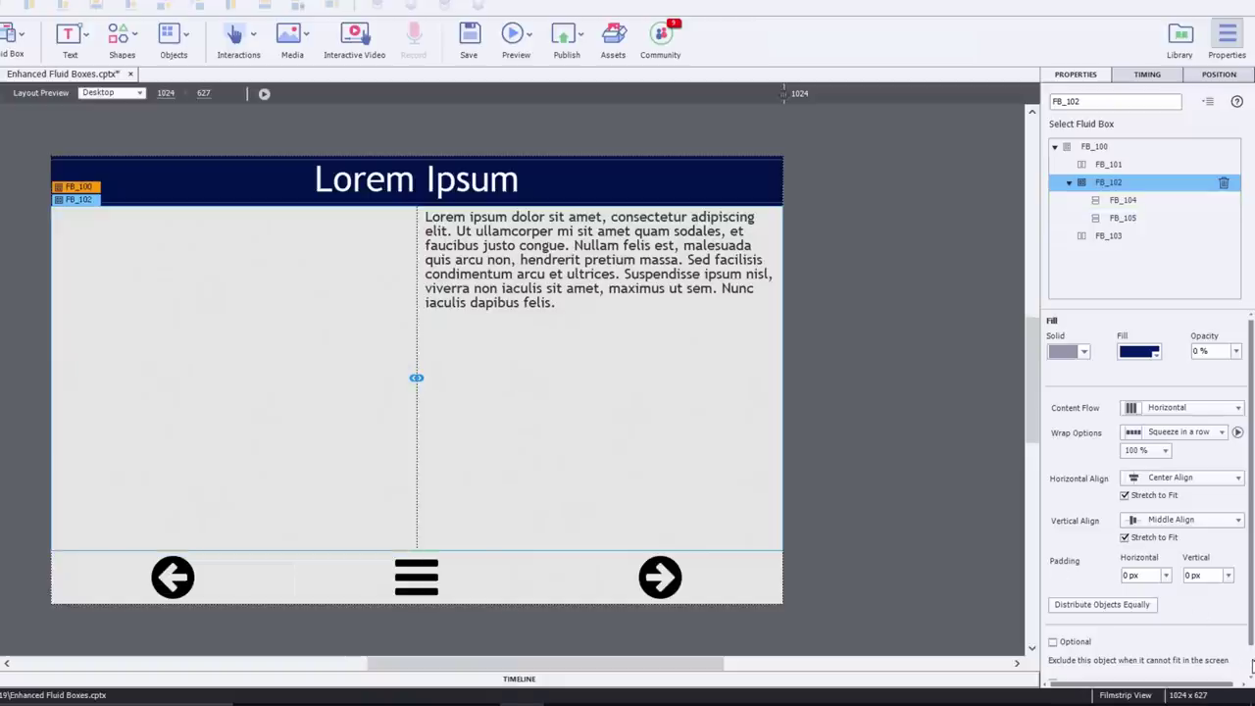
Mark the empty column fluid box FB_104 as both Optional and Static.
scroll(1252, 667, "down", 1)
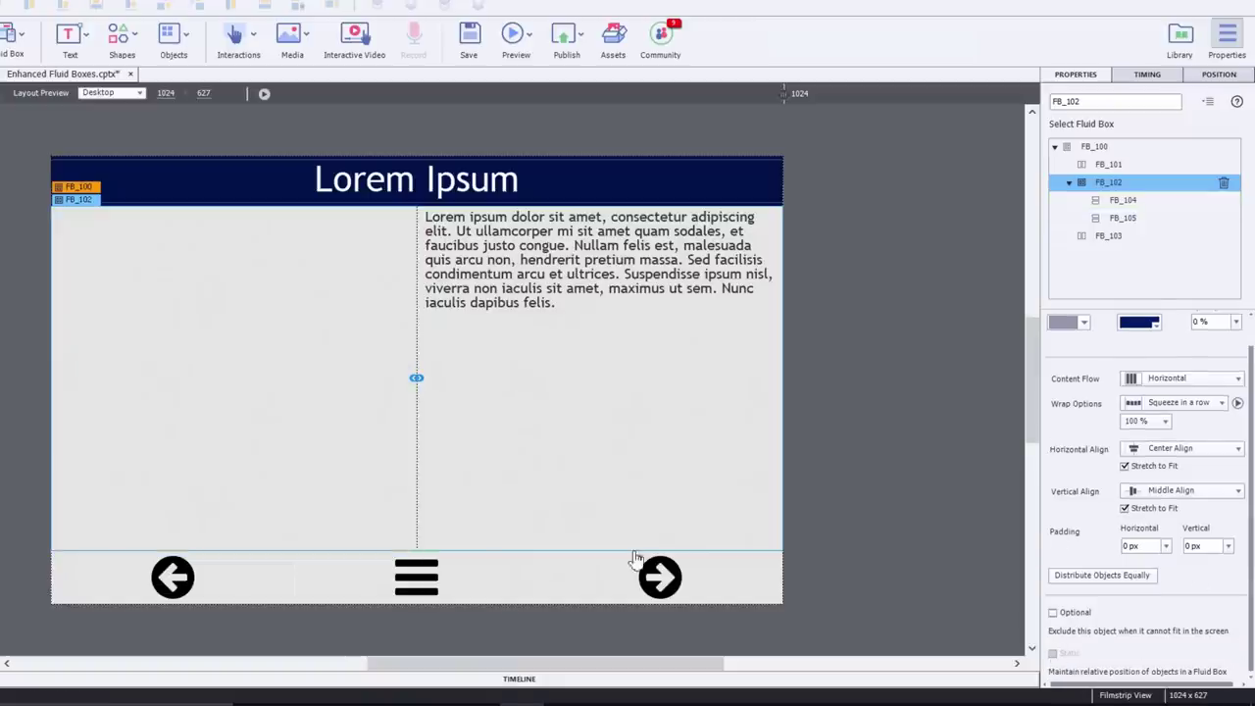
left_click(348, 421)
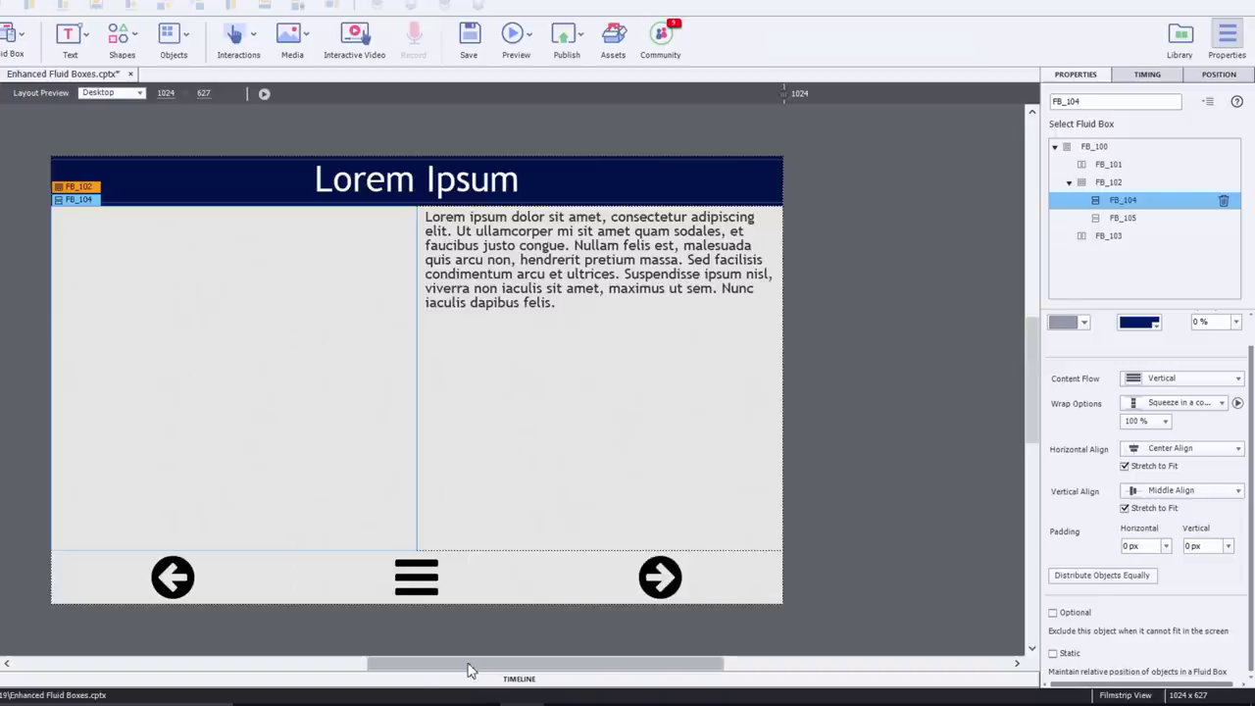
scroll(419, 676, "left", 1)
left_click_drag(419, 677, 263, 672)
scroll(355, 327, "up", 4)
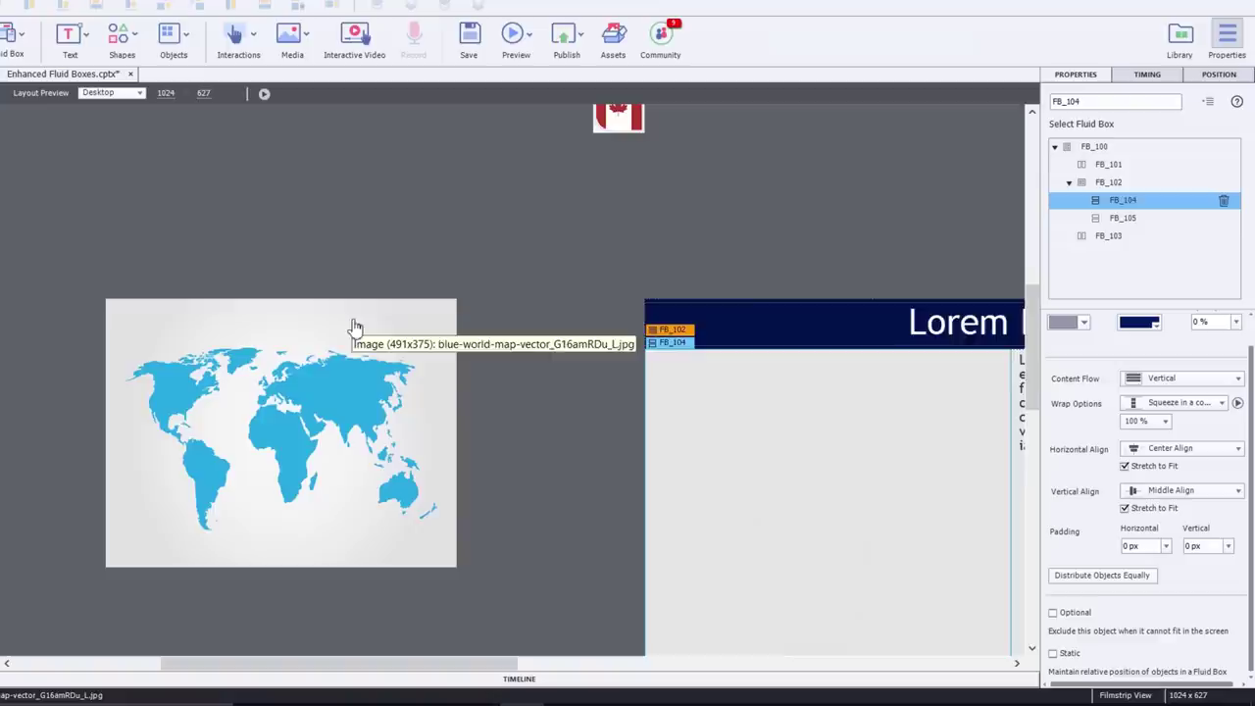
scroll(360, 325, "up", 1)
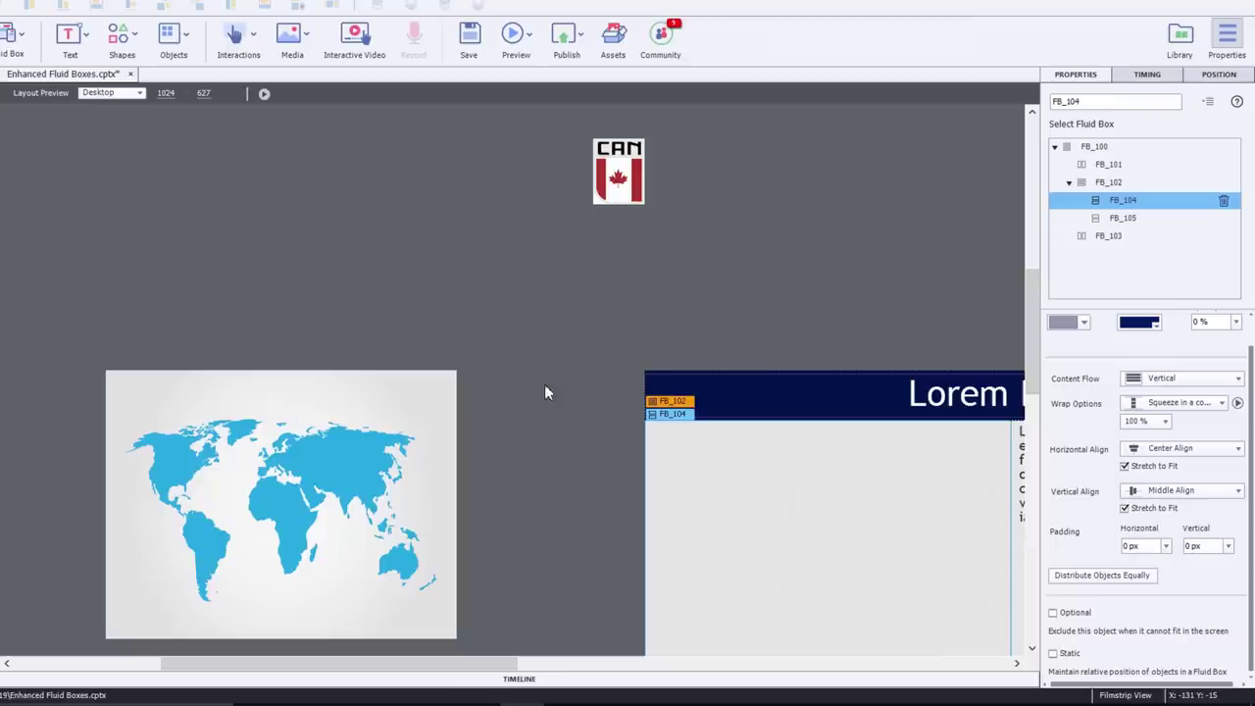
left_click_drag(461, 663, 535, 662)
scroll(635, 515, "down", 3)
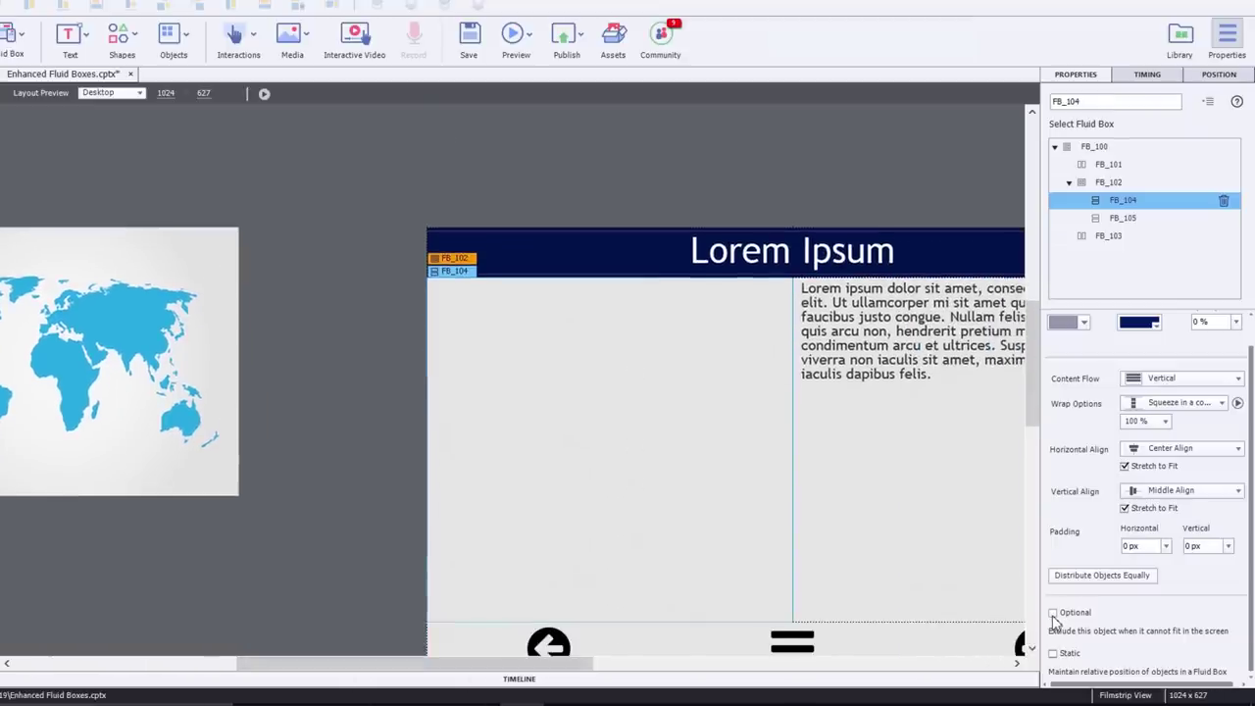
left_click(1053, 614)
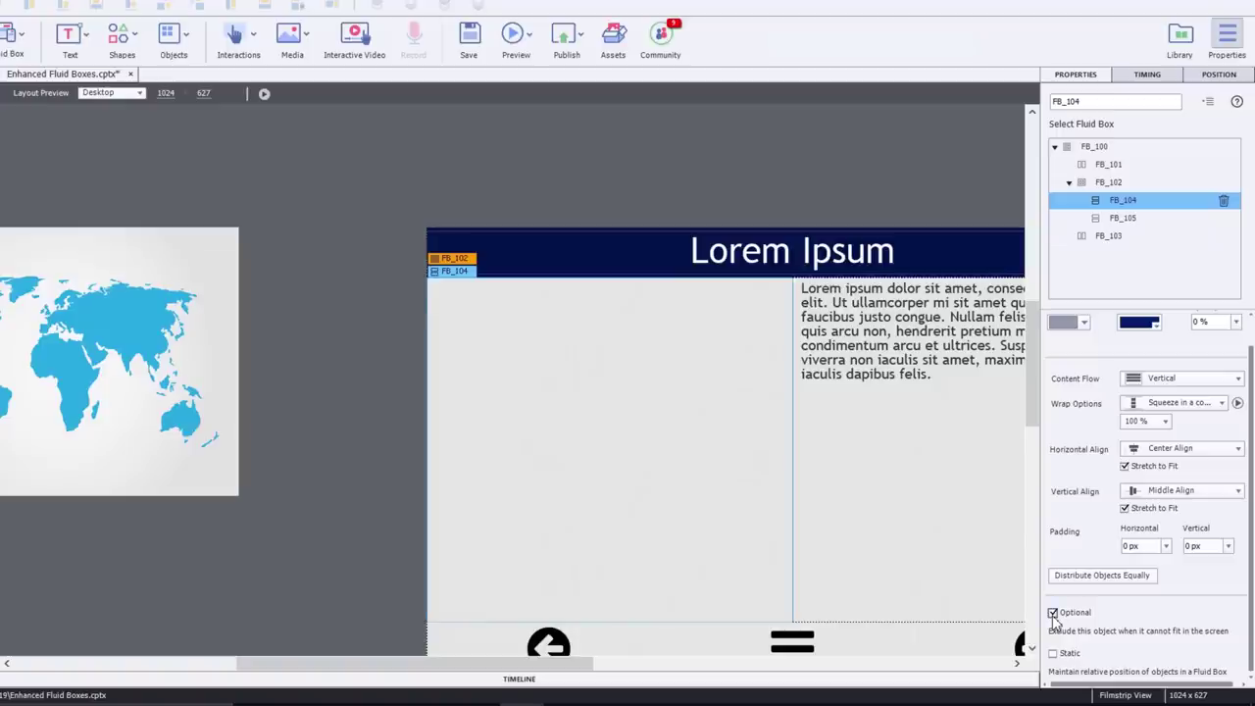
left_click(1054, 653)
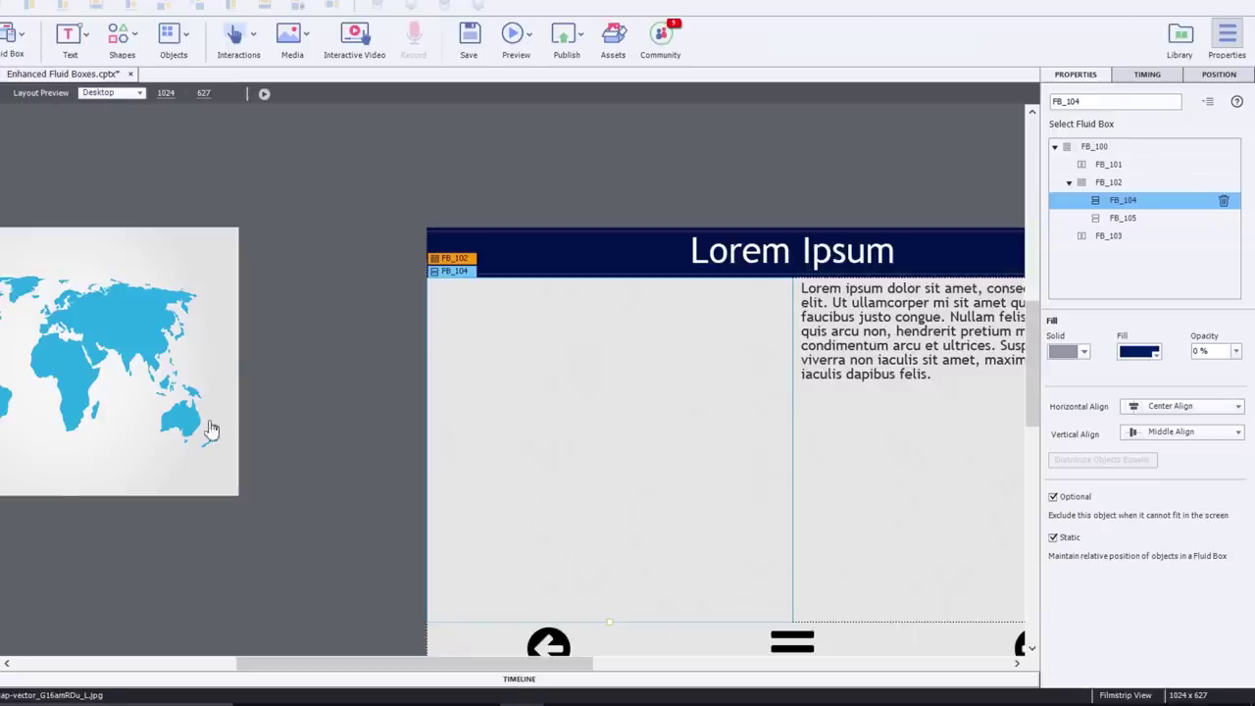
Turn off Unlock from Fluid Box for the off-slide world map image and place it in column FB_104.
left_click(137, 382)
left_click(1055, 230)
left_click_drag(152, 362, 626, 446)
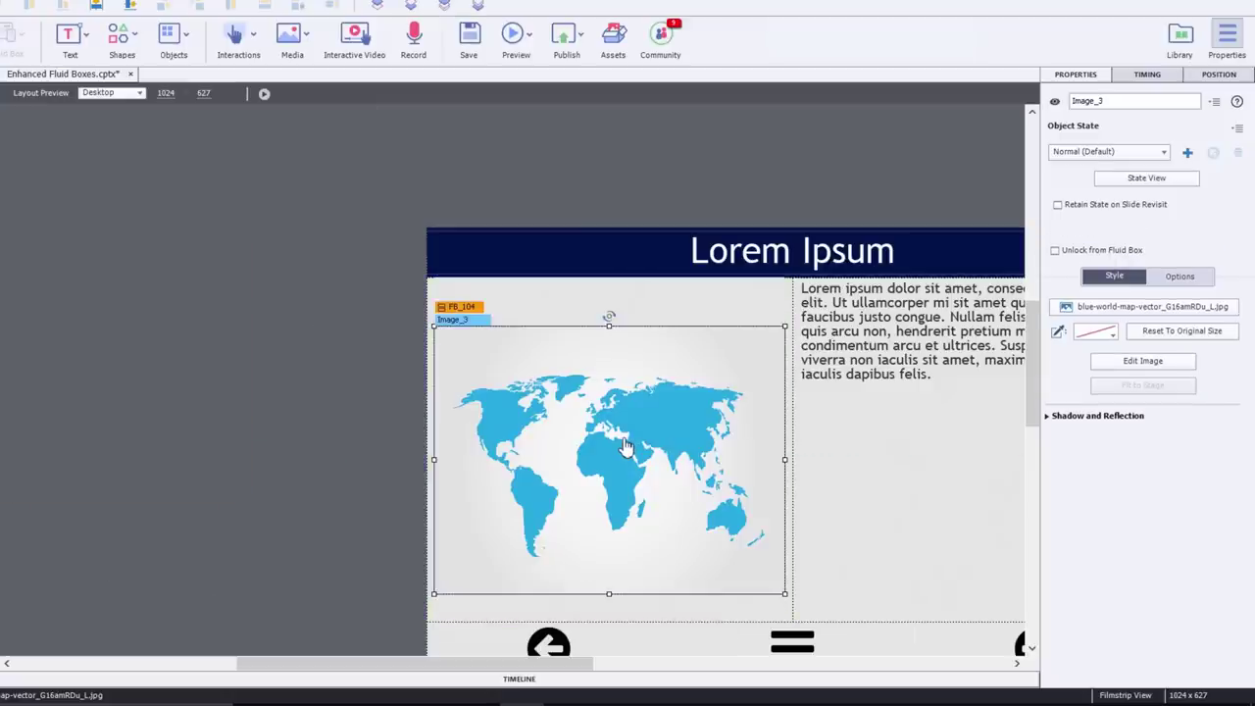
Set the vertical alignment of FB_104 to Top Align and move the world map up to just below the header.
left_click(776, 312)
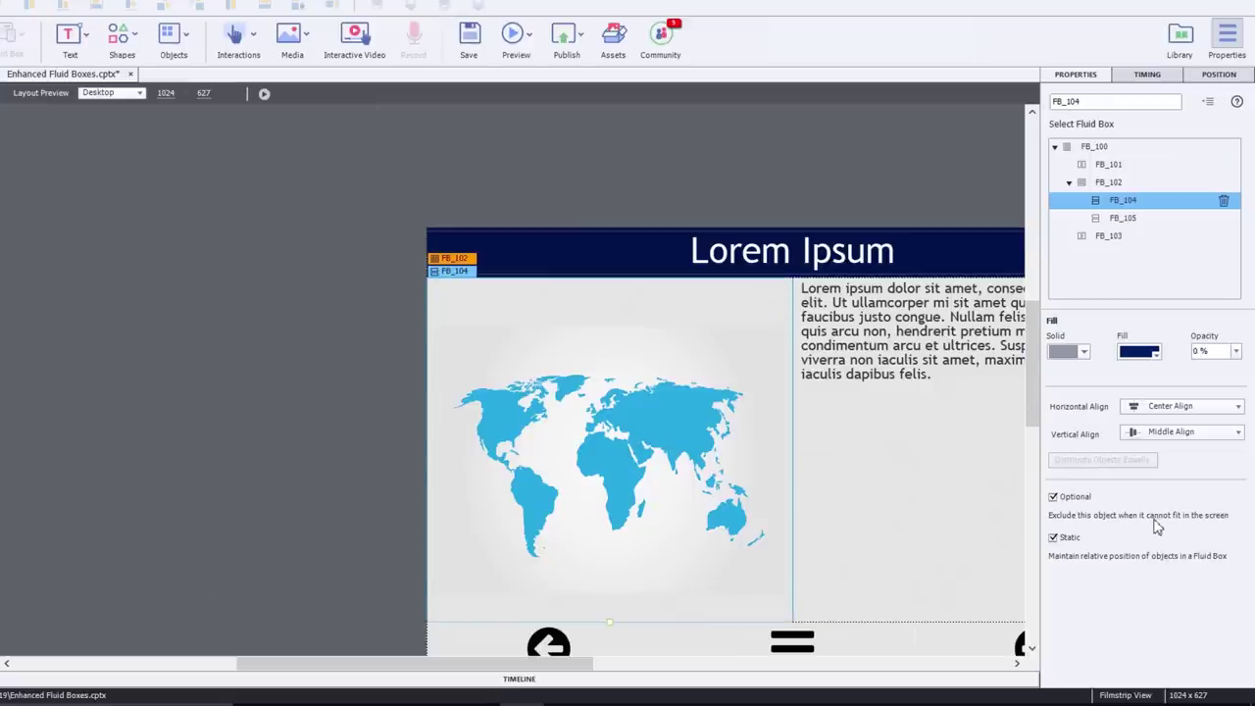
left_click(1184, 408)
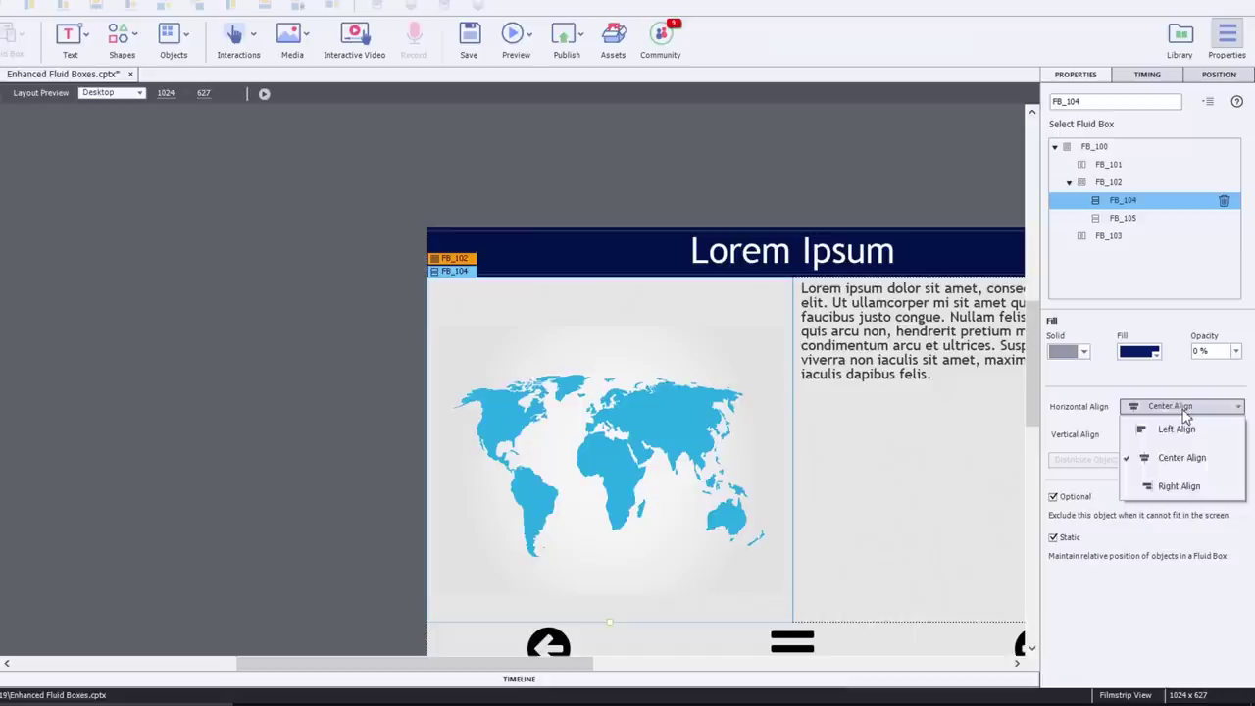
left_click(1184, 407)
left_click(1184, 434)
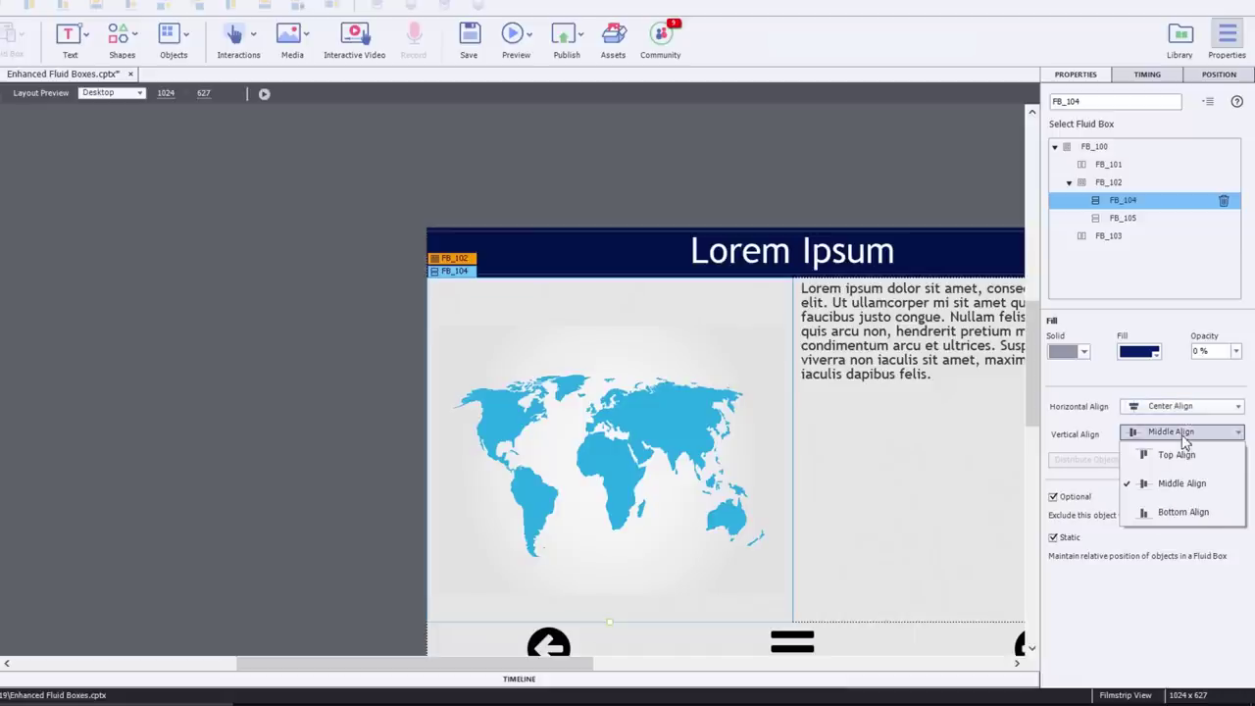
left_click(1176, 455)
left_click(589, 404)
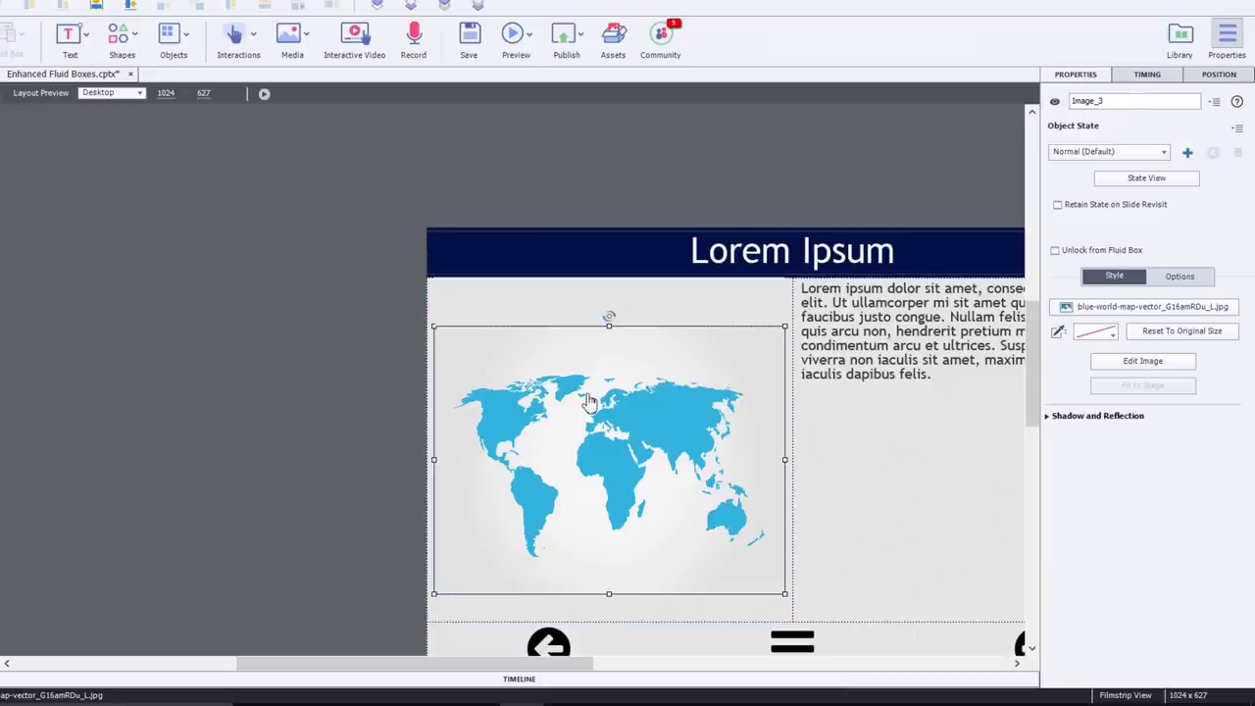
left_click_drag(608, 406, 610, 375)
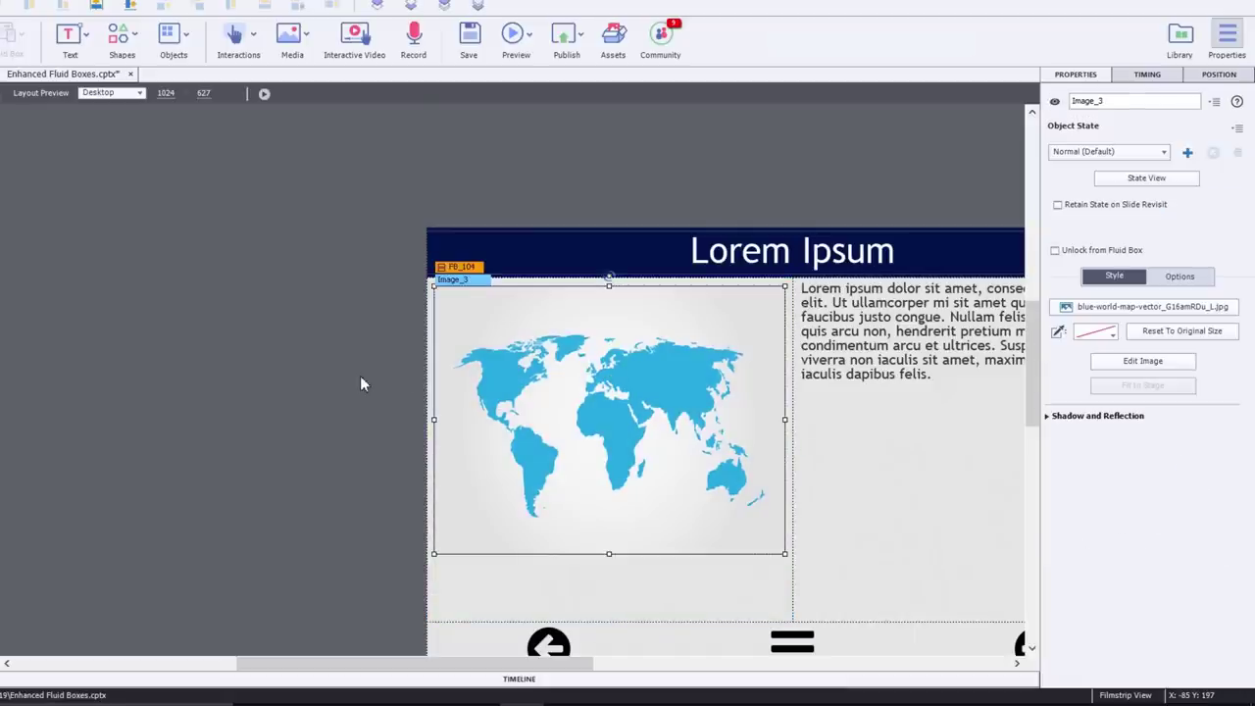
Turn off Unlock from Fluid Box for the off-slide Canada flag image and place it over Canada on the world map.
scroll(360, 383, "up", 3)
left_click(397, 210)
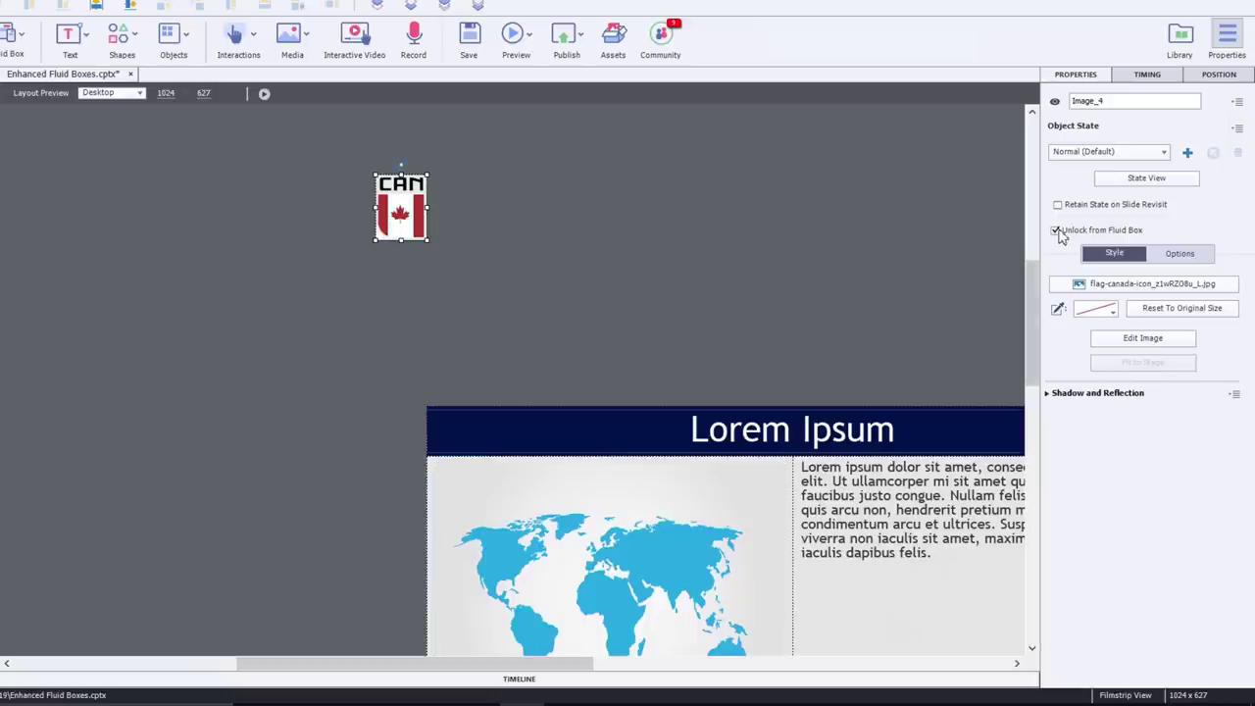
left_click(1054, 230)
left_click_drag(401, 213, 503, 532)
scroll(310, 540, "down", 3)
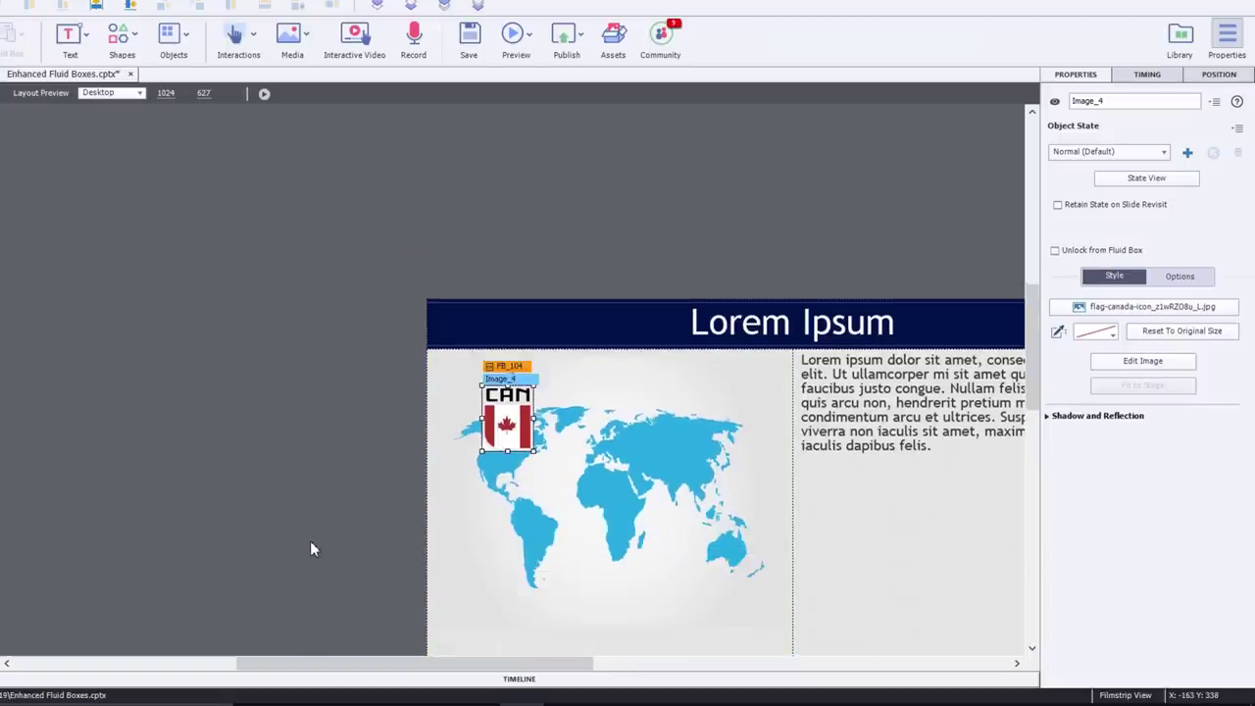
Play the layout preview to check how the slide adapts to different screen widths.
scroll(151, 289, "right", 3)
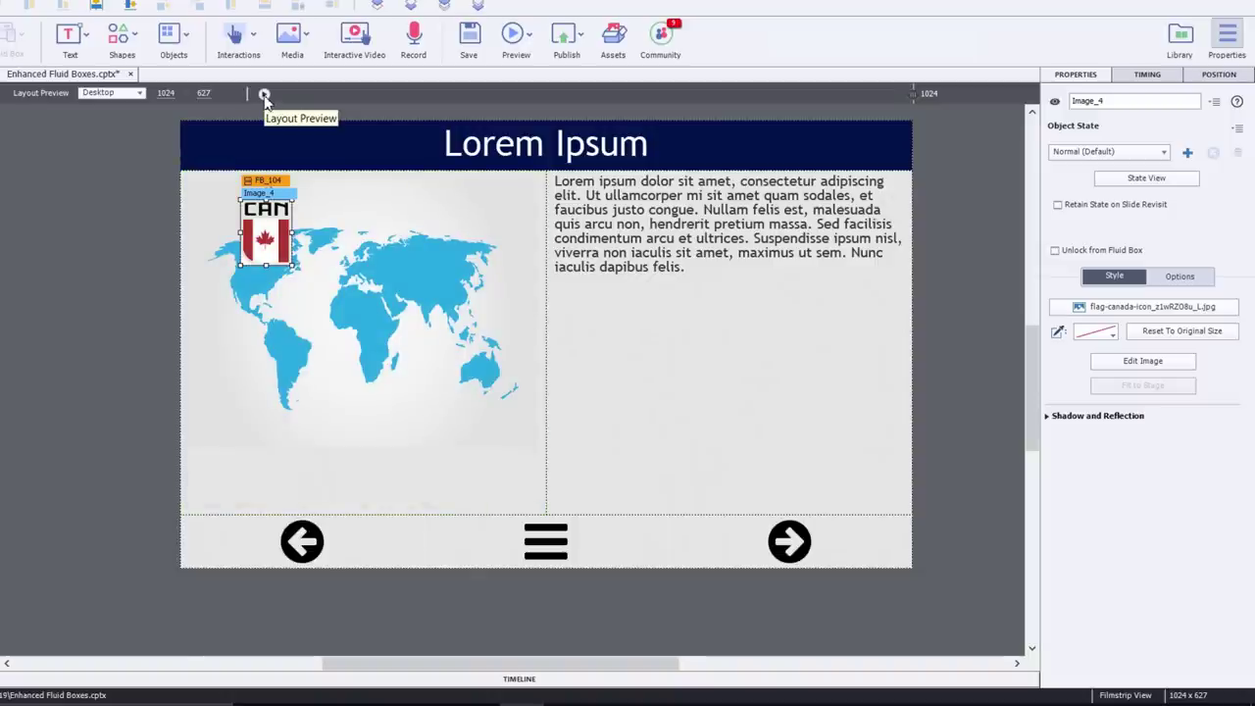
left_click(264, 94)
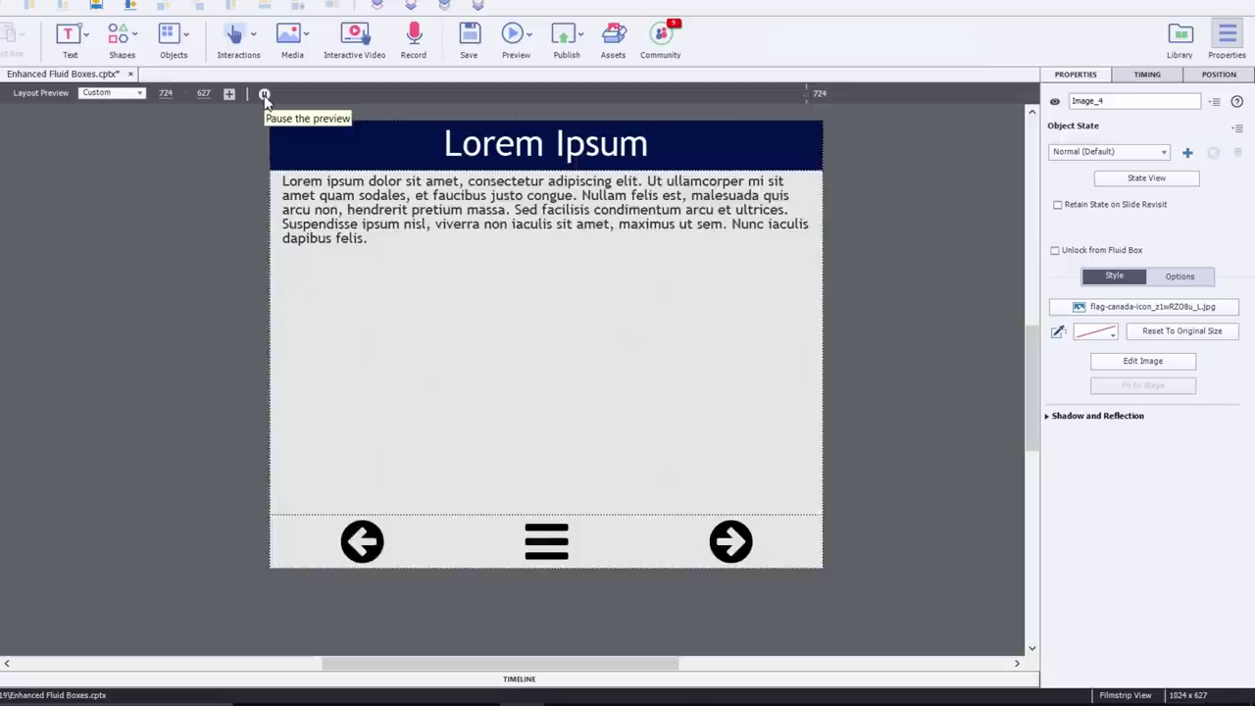